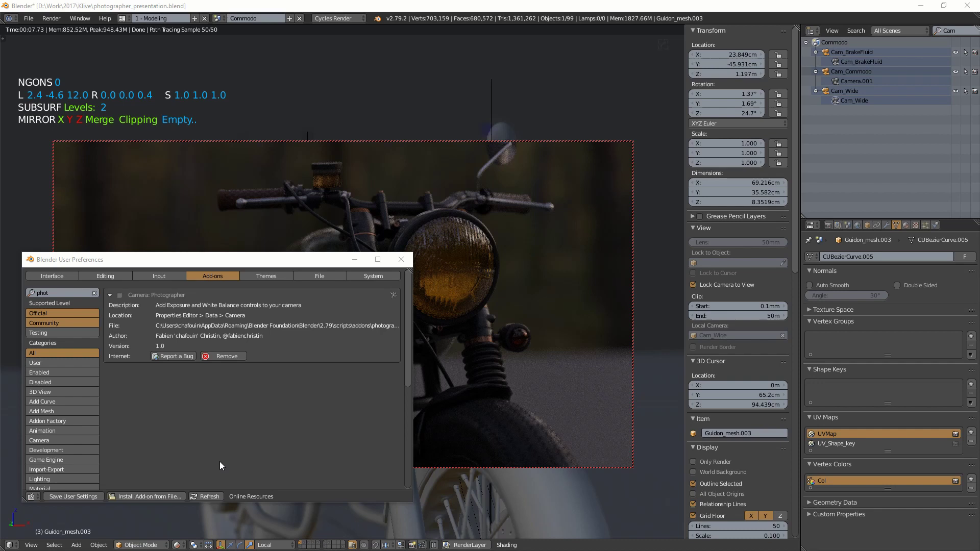
Step: Enable the Camera: Photographer add-on in the Add-ons list of User Preferences
{"action": "left_click_drag", "start_coordinate": [154, 259], "coordinate": [155, 239]}
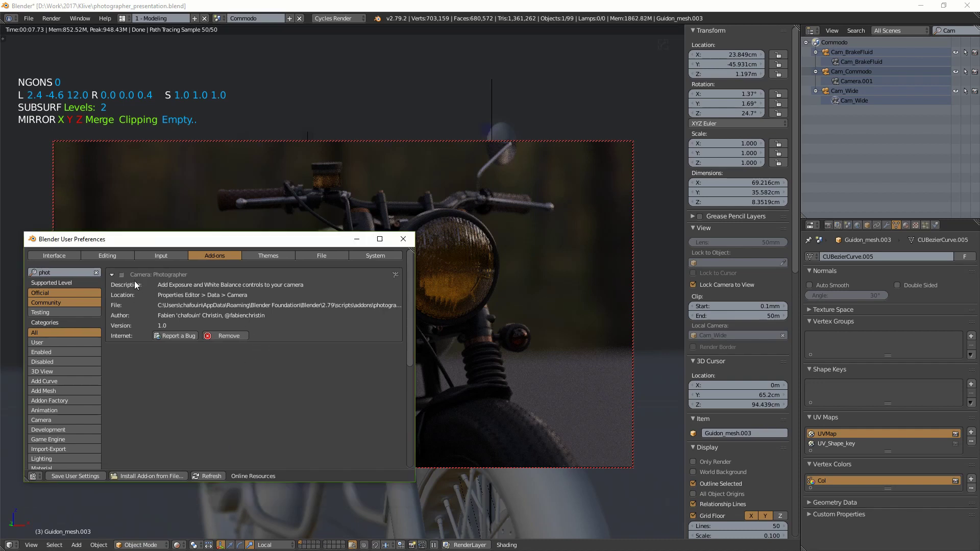
{"action": "left_click", "coordinate": [121, 274]}
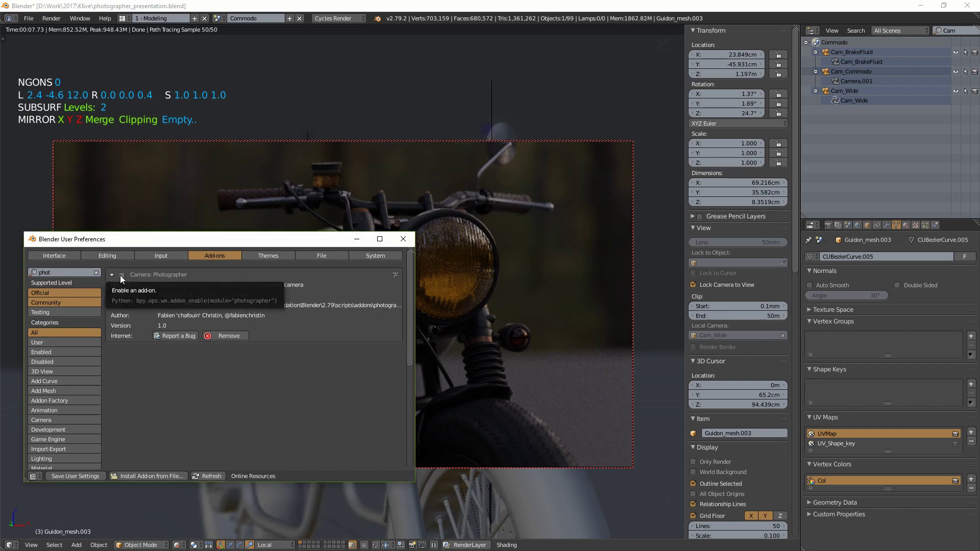
Step: Give Cam_Wide manual exposure: shutter 1/99.1, f/1.8, ISO 100 (EV 8.33)
{"action": "left_click", "coordinate": [403, 240]}
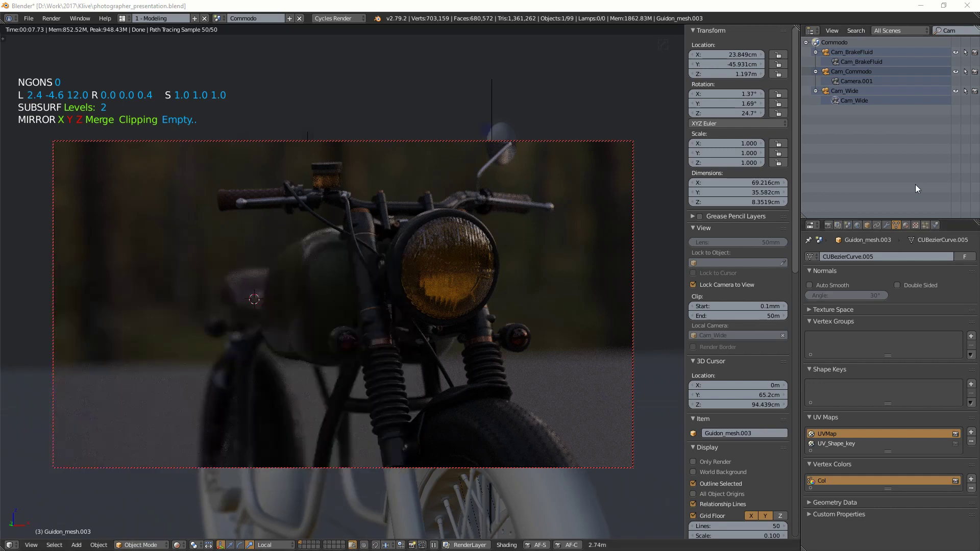
{"action": "left_click", "coordinate": [828, 91]}
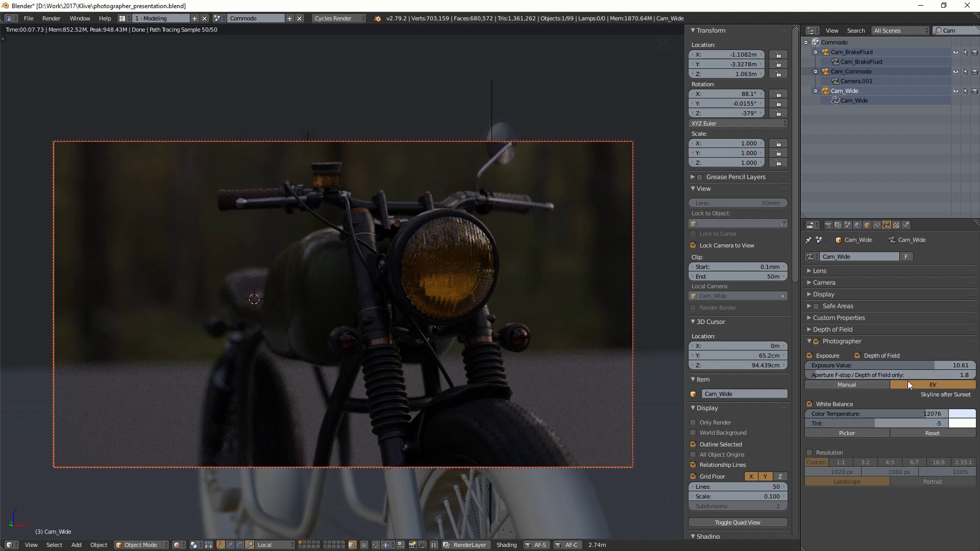
{"action": "left_click", "coordinate": [865, 386]}
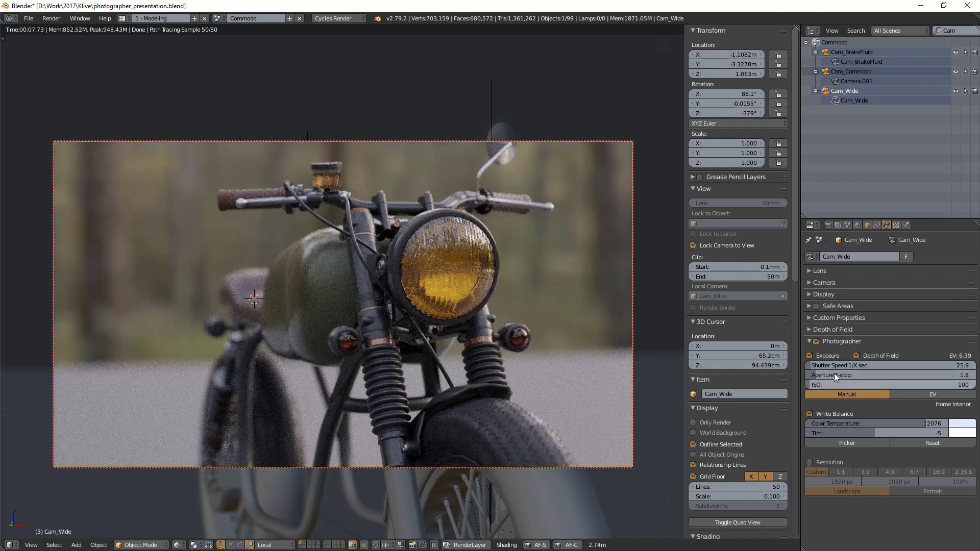
{"action": "left_click_drag", "start_coordinate": [812, 367], "coordinate": [863, 366]}
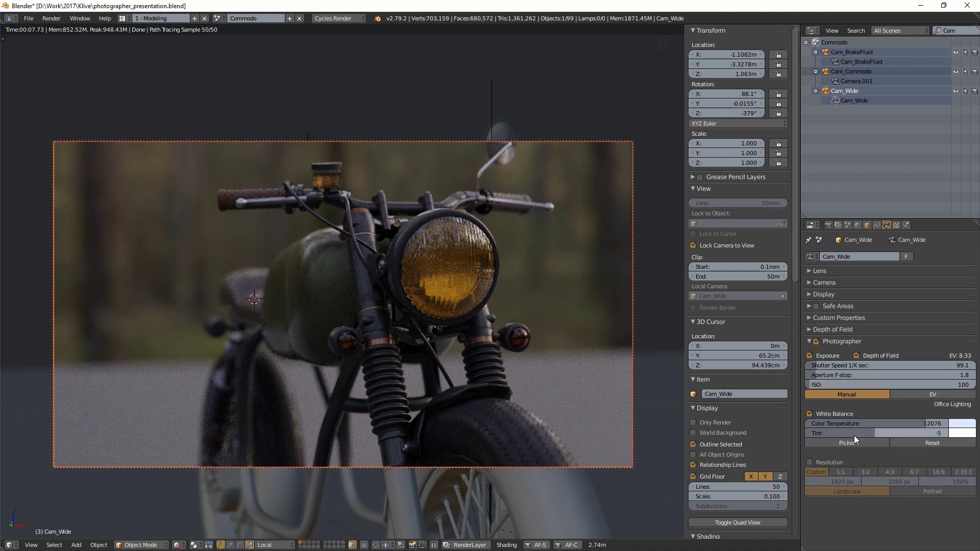
Step: Sample a neutral viewport colour to set Cam_Wide's white balance to 12343, tint -17
{"action": "left_click_drag", "start_coordinate": [926, 424], "coordinate": [911, 439]}
{"action": "left_click", "coordinate": [919, 442]}
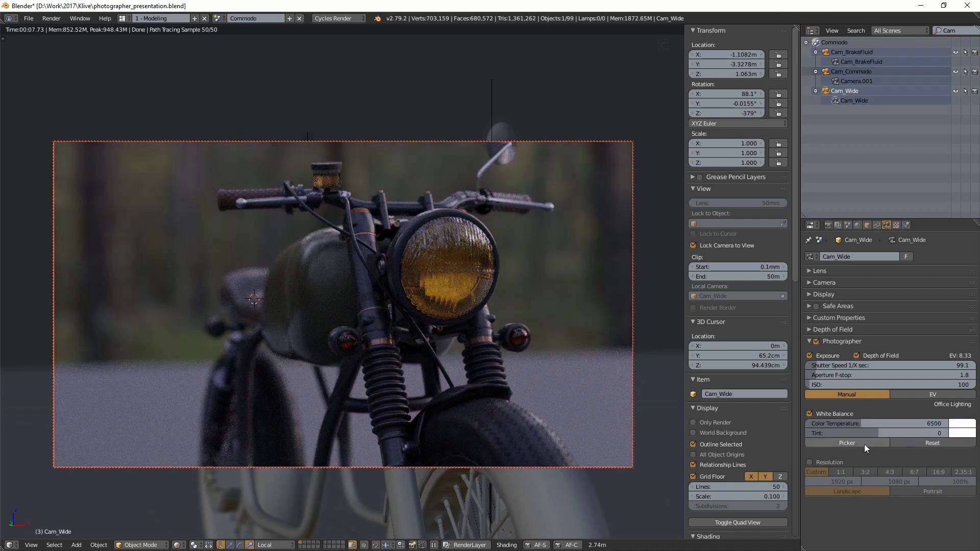
{"action": "left_click", "coordinate": [863, 443]}
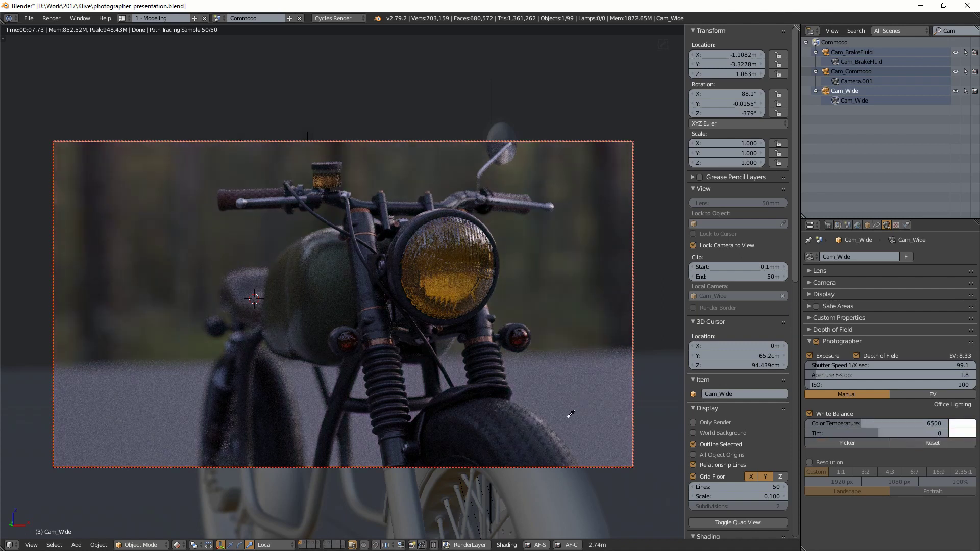
{"action": "left_click", "coordinate": [573, 397]}
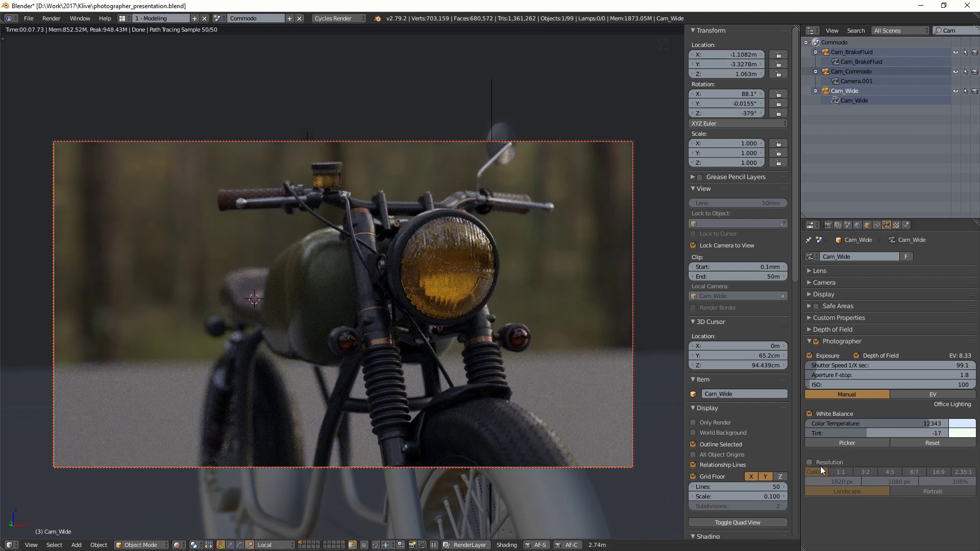
Step: Enable Cam_Wide's own resolution, try 4:3 and portrait, then settle on 16:9 landscape 1920 x 1080
{"action": "left_click", "coordinate": [809, 463]}
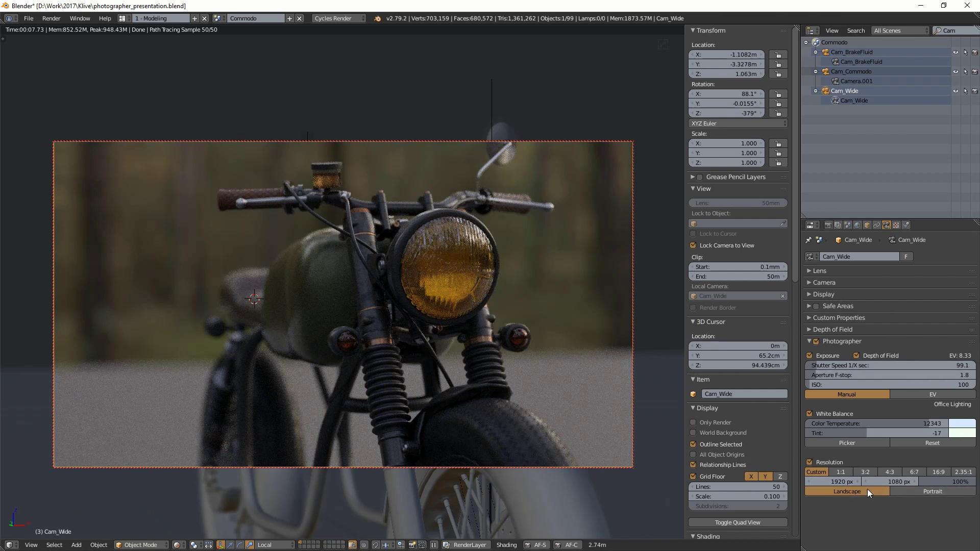
{"action": "left_click", "coordinate": [890, 472]}
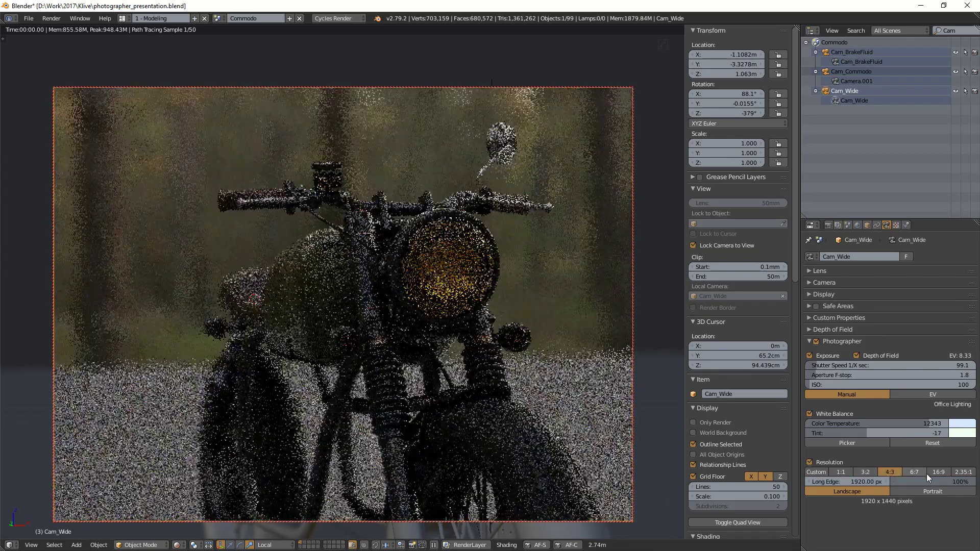
{"action": "left_click", "coordinate": [938, 472]}
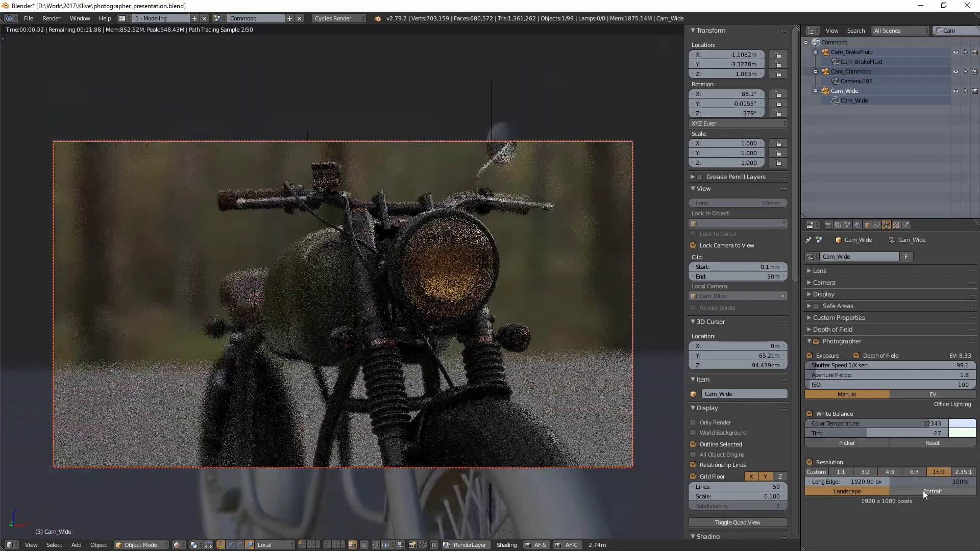
{"action": "left_click", "coordinate": [907, 491]}
{"action": "left_click", "coordinate": [869, 490]}
Step: Enable Photographer on Cam_Commodo with a 3:2 frame, then make Cam_Wide active again
{"action": "left_click", "coordinate": [824, 70]}
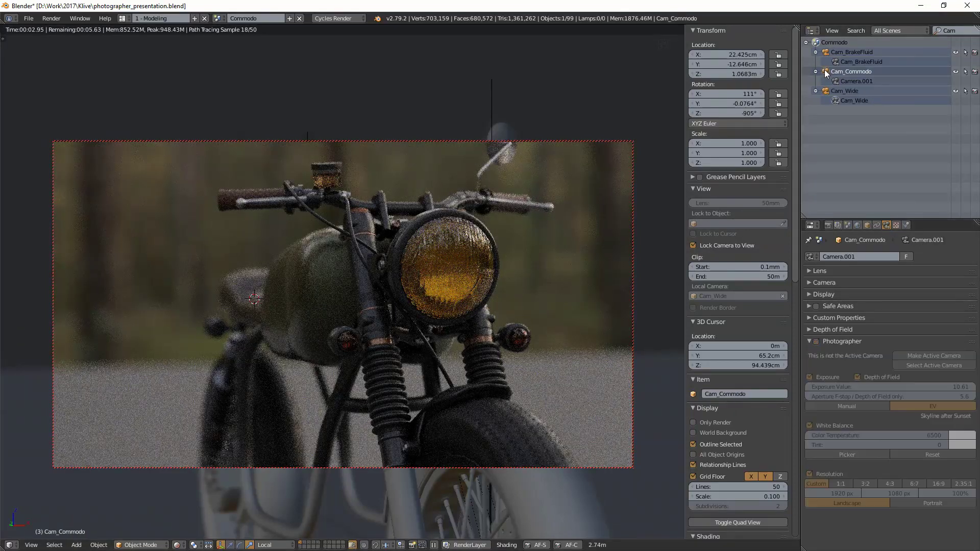
{"action": "left_click", "coordinate": [816, 342]}
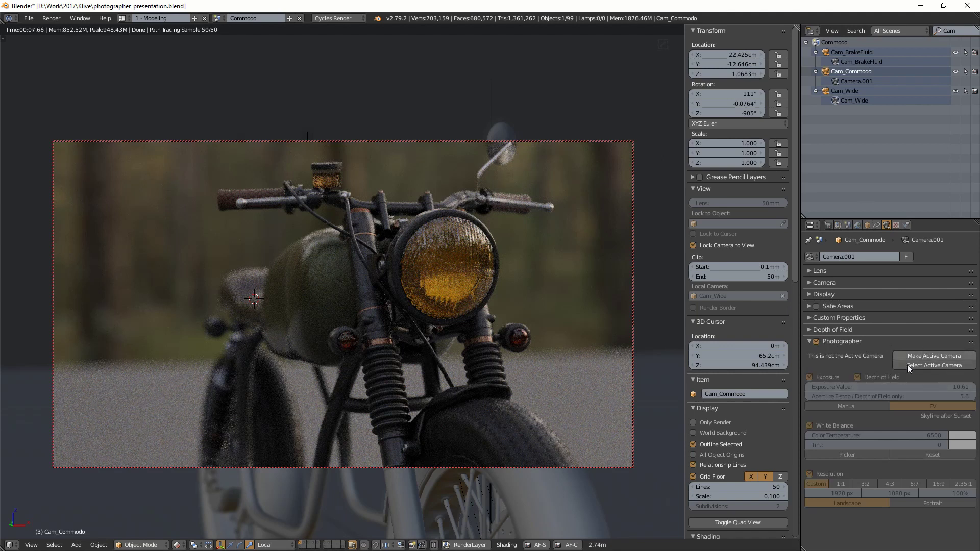
{"action": "left_click", "coordinate": [939, 356]}
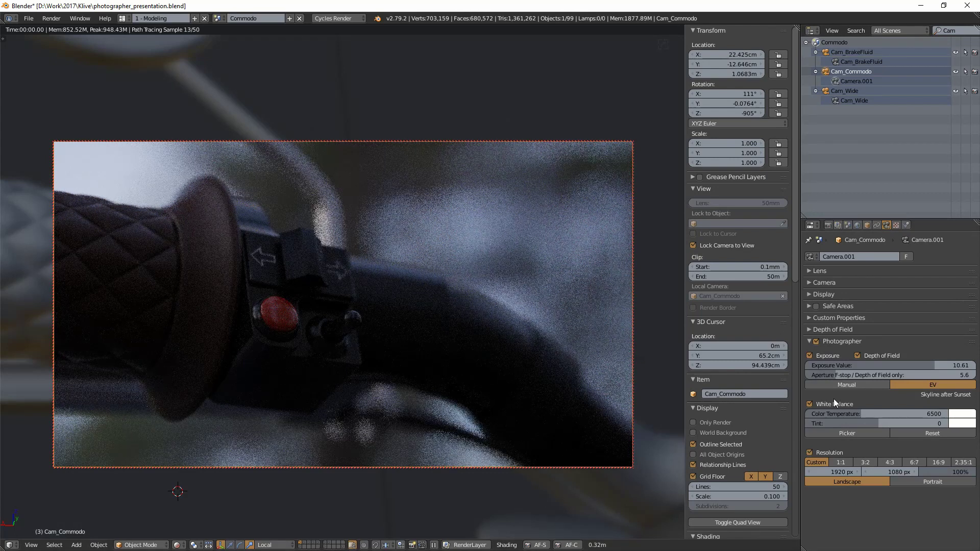
{"action": "left_click", "coordinate": [872, 462]}
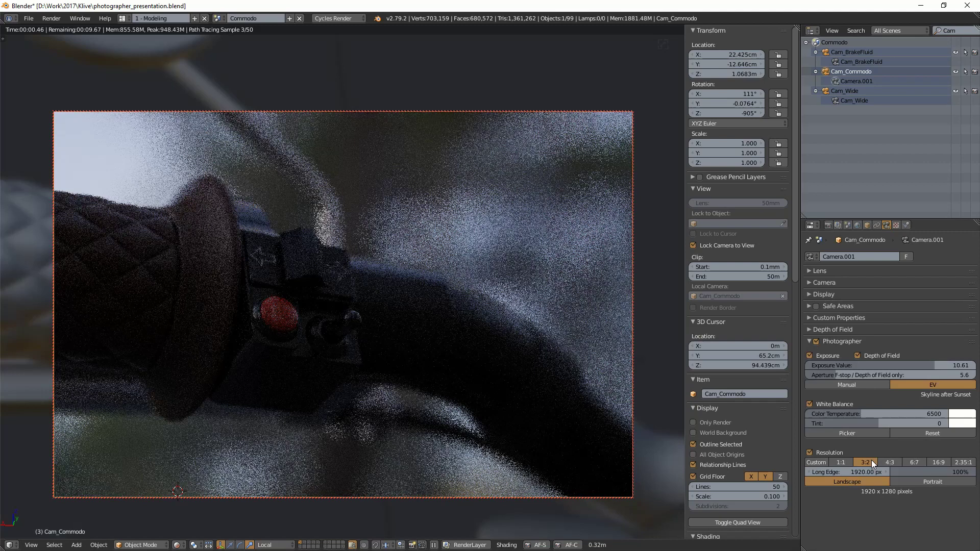
{"action": "left_click", "coordinate": [824, 91]}
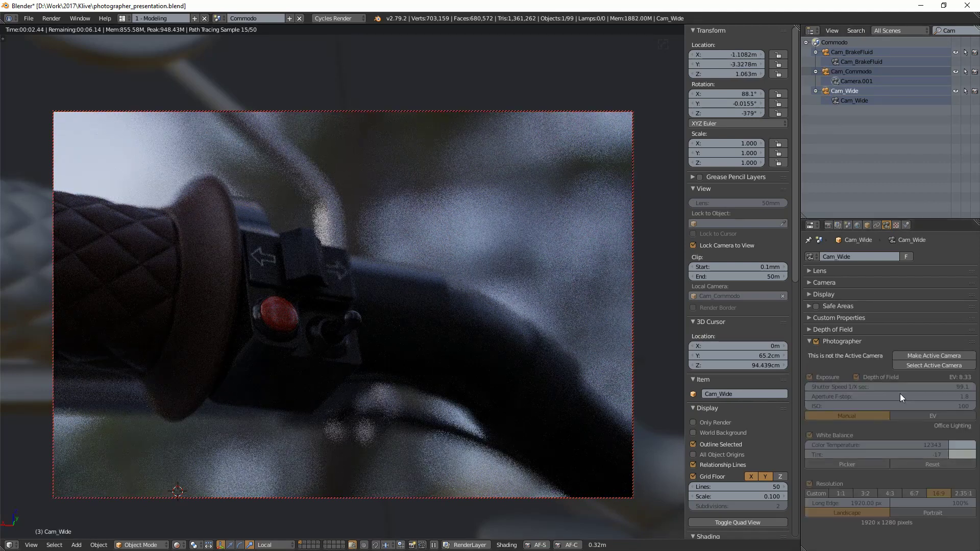
{"action": "left_click", "coordinate": [920, 356]}
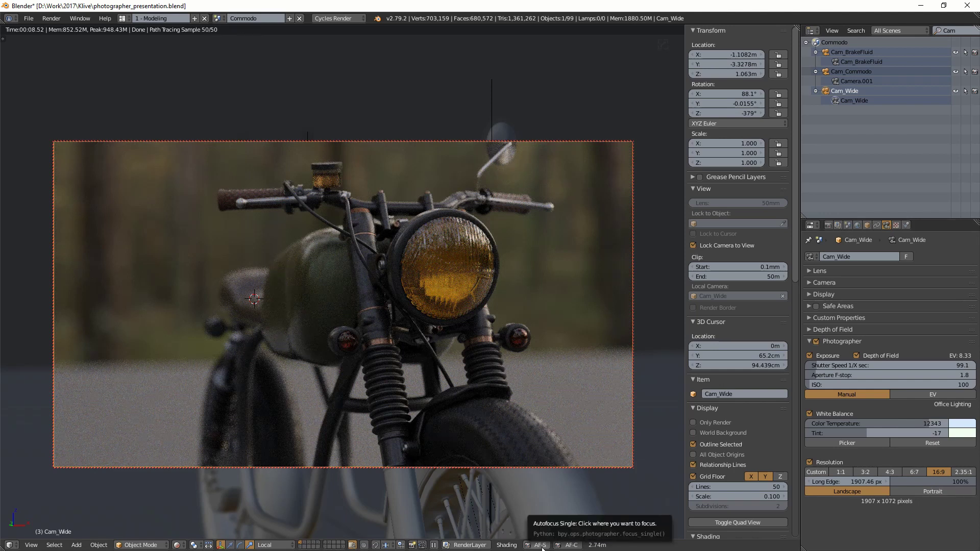
Step: Use AF-S to focus Cam_Wide on the seat, then the headlight, and enable AF-C
{"action": "left_click", "coordinate": [541, 545]}
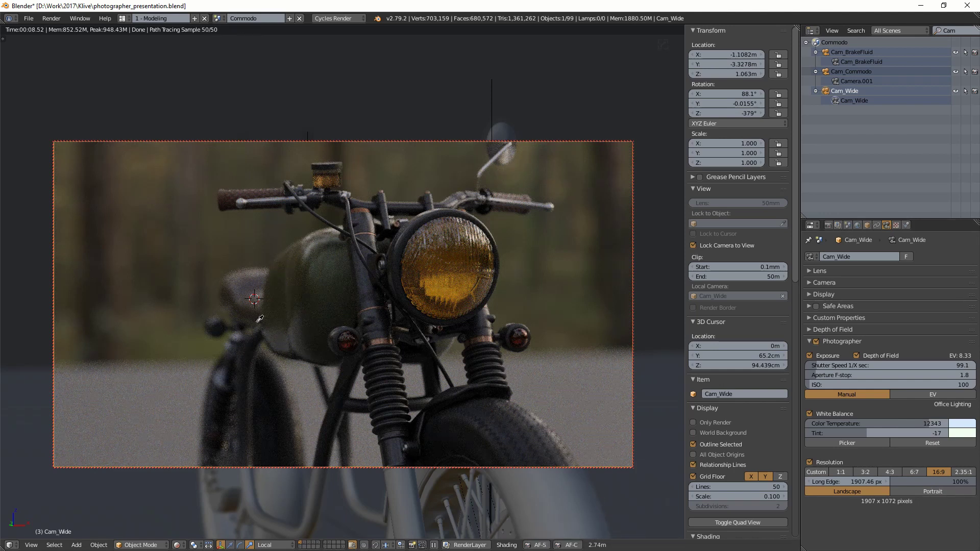
{"action": "left_click", "coordinate": [246, 284]}
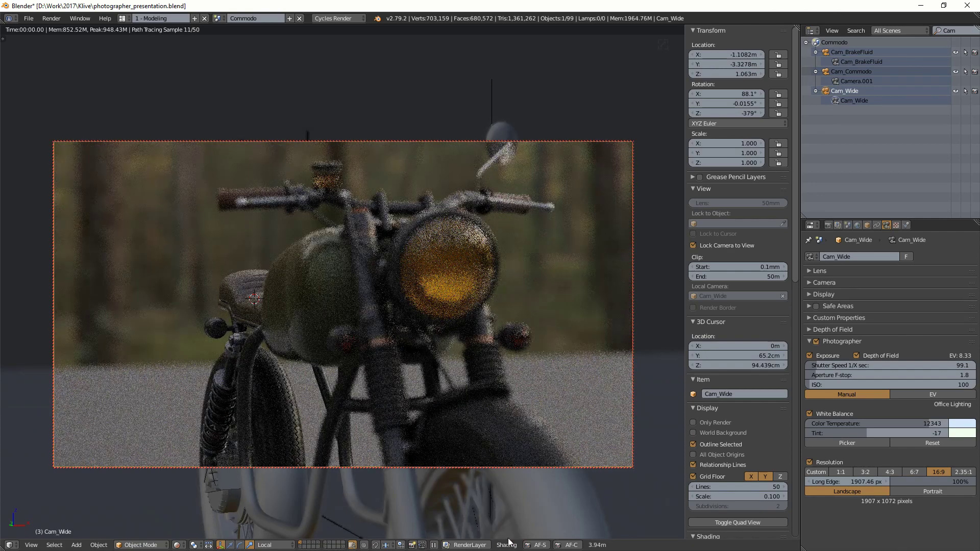
{"action": "left_click", "coordinate": [539, 545]}
{"action": "left_click", "coordinate": [456, 262]}
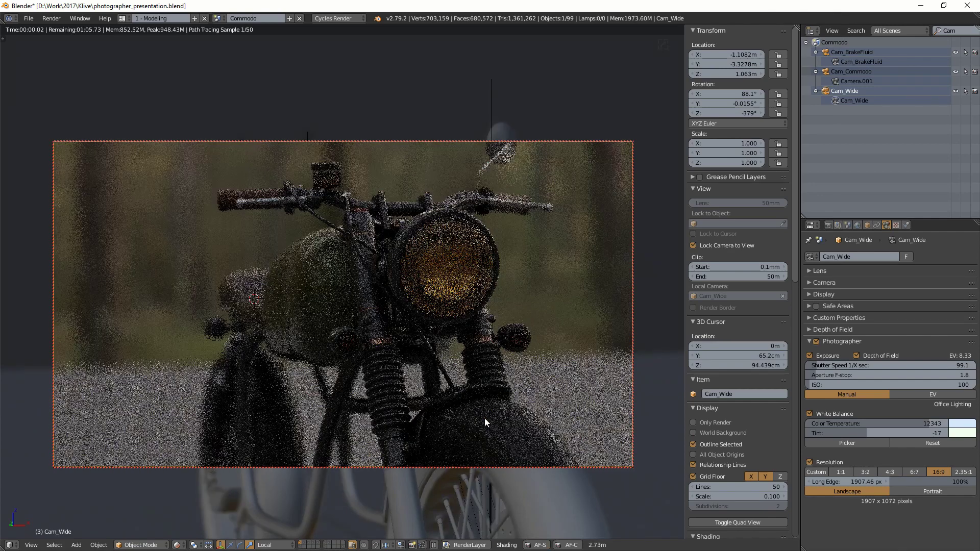
{"action": "left_click", "coordinate": [569, 545]}
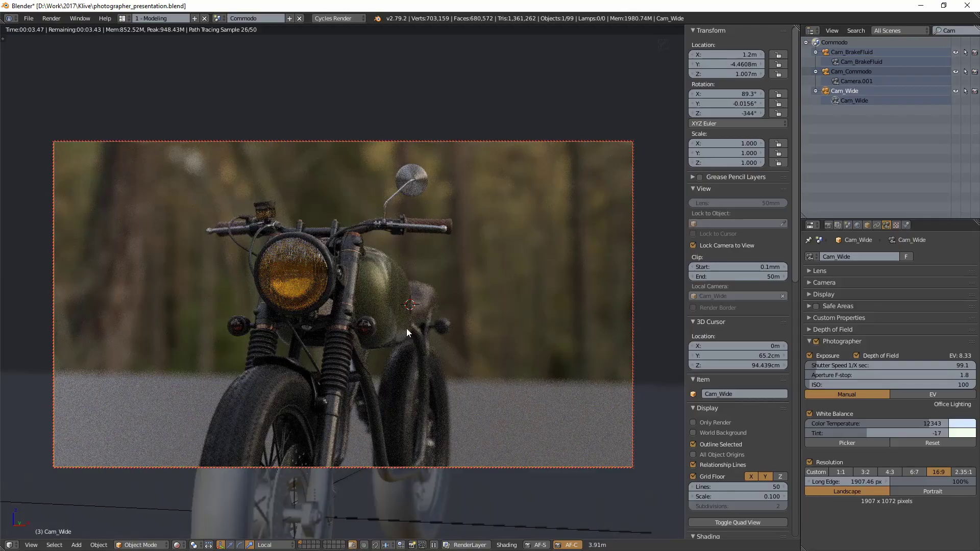
Step: Reframe the motorcycle front-on, reveal the depth of field settings and disable AF-C autofocus
{"action": "middle_click_drag", "start_coordinate": [406, 328], "coordinate": [354, 318]}
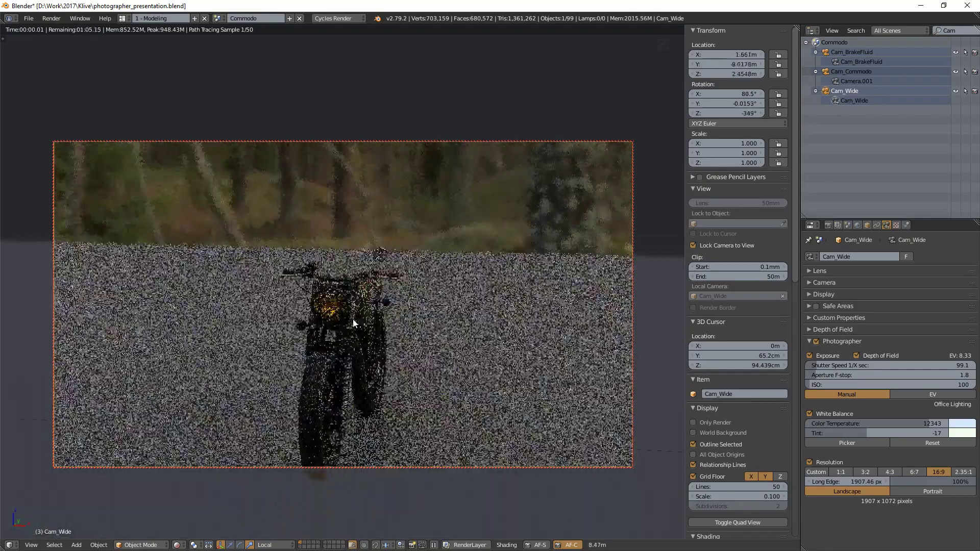
{"action": "scroll", "coordinate": [237, 320], "scroll_direction": "down", "scroll_amount": 5}
{"action": "scroll", "coordinate": [354, 323], "scroll_direction": "up", "scroll_amount": 9}
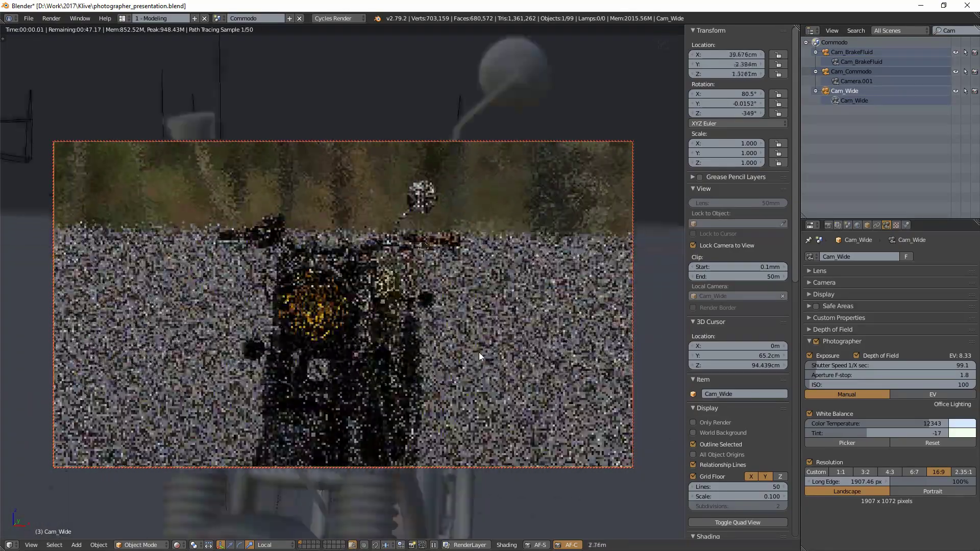
{"action": "scroll", "coordinate": [425, 340], "scroll_direction": "up", "scroll_amount": 5}
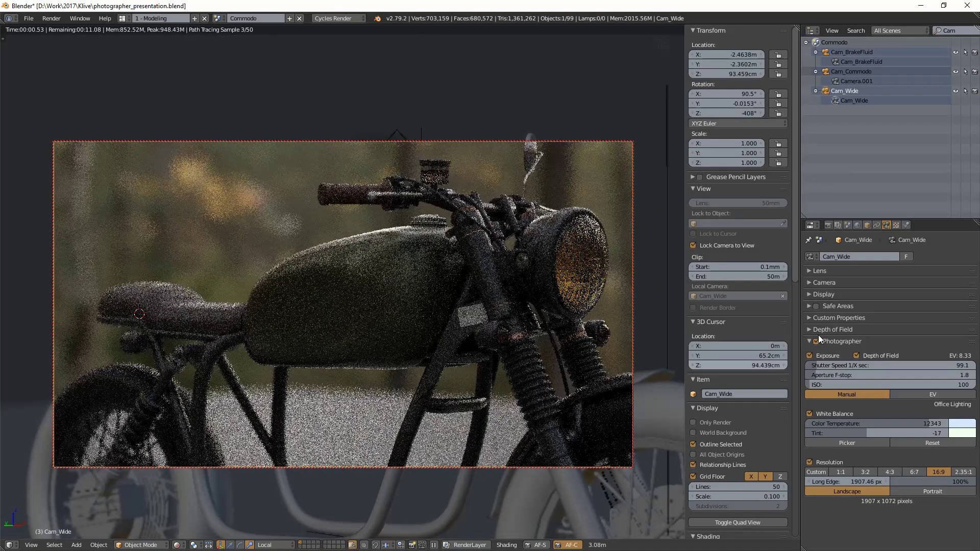
{"action": "left_click", "coordinate": [805, 329]}
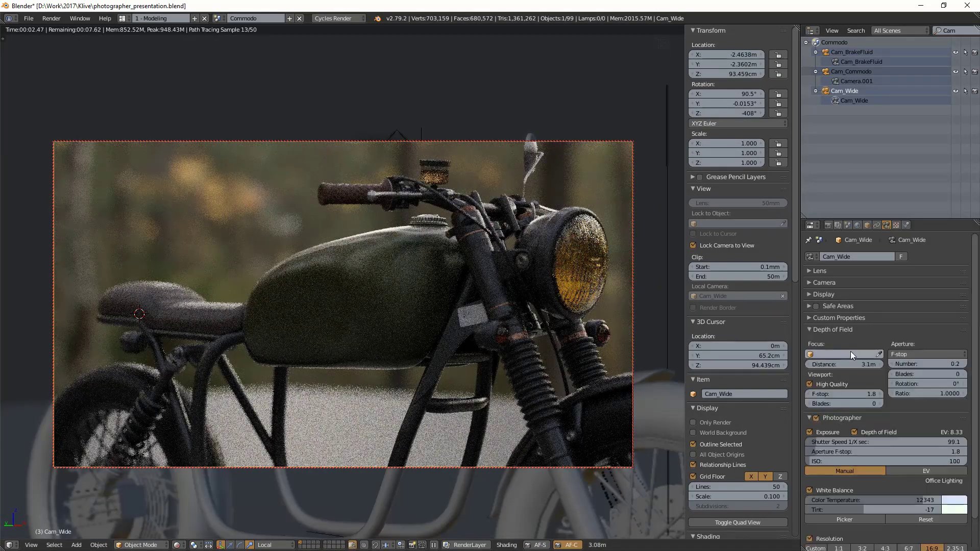
{"action": "scroll", "coordinate": [405, 302], "scroll_direction": "up", "scroll_amount": 1}
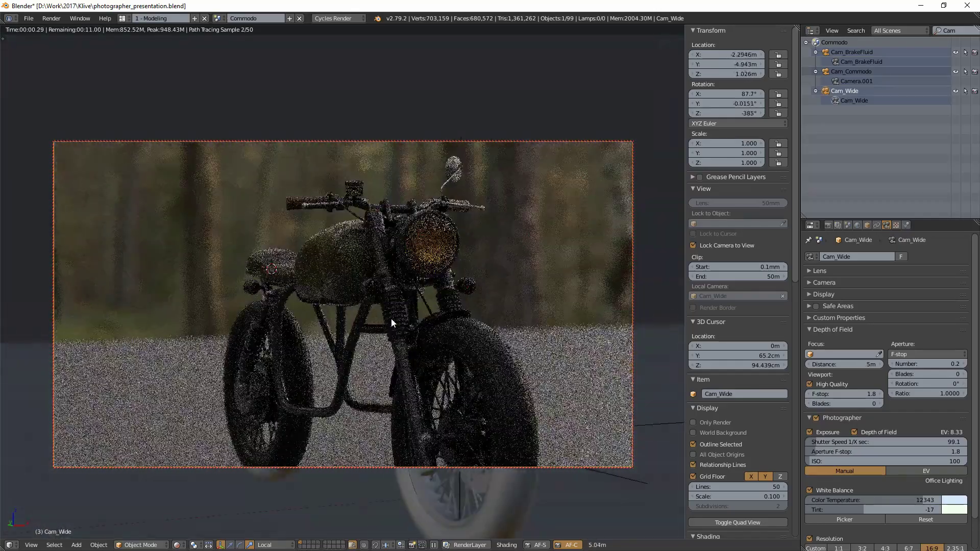
{"action": "left_click", "coordinate": [571, 545]}
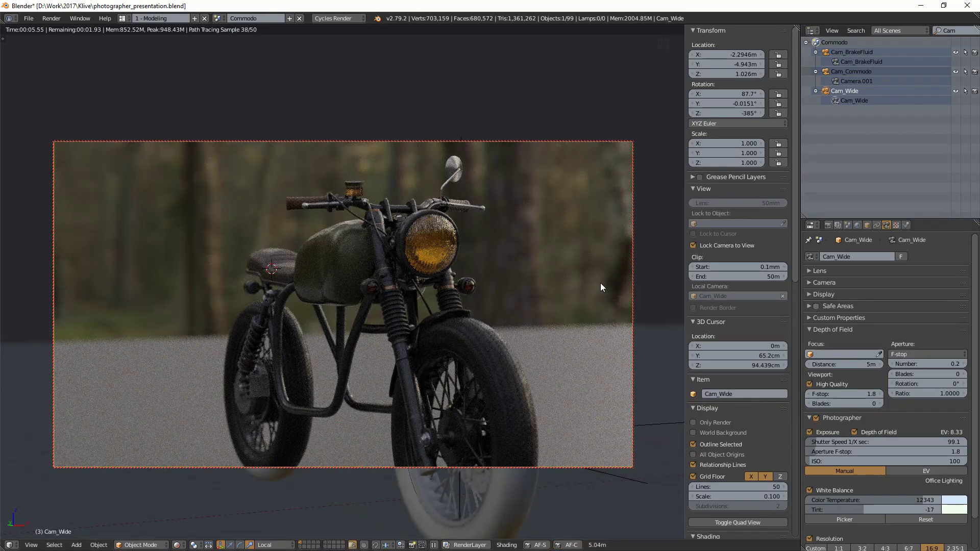
Step: Switch Cam_Wide's exposure to EV mode with an exposure value of 6.78
{"action": "scroll", "coordinate": [885, 409], "scroll_direction": "down", "scroll_amount": 2}
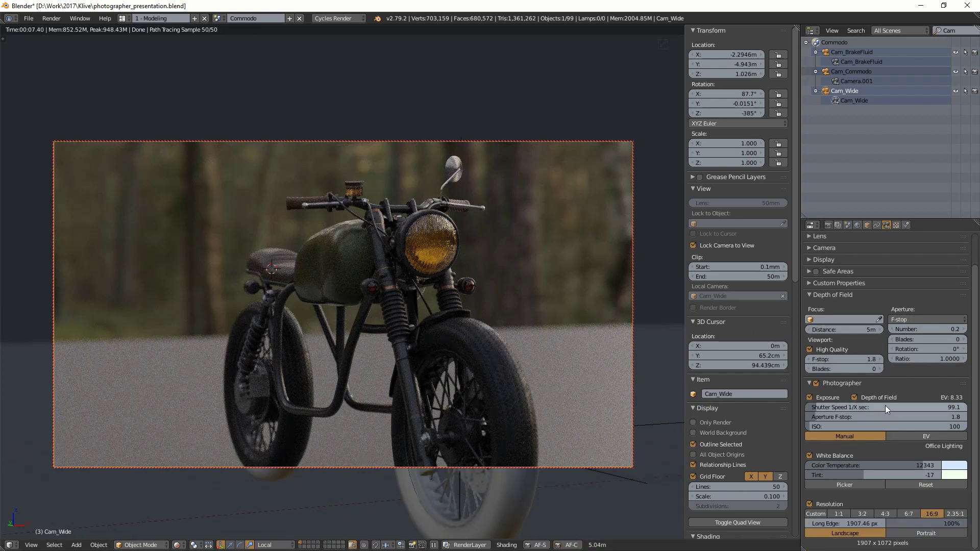
{"action": "middle_click_drag", "start_coordinate": [494, 313], "coordinate": [567, 356]}
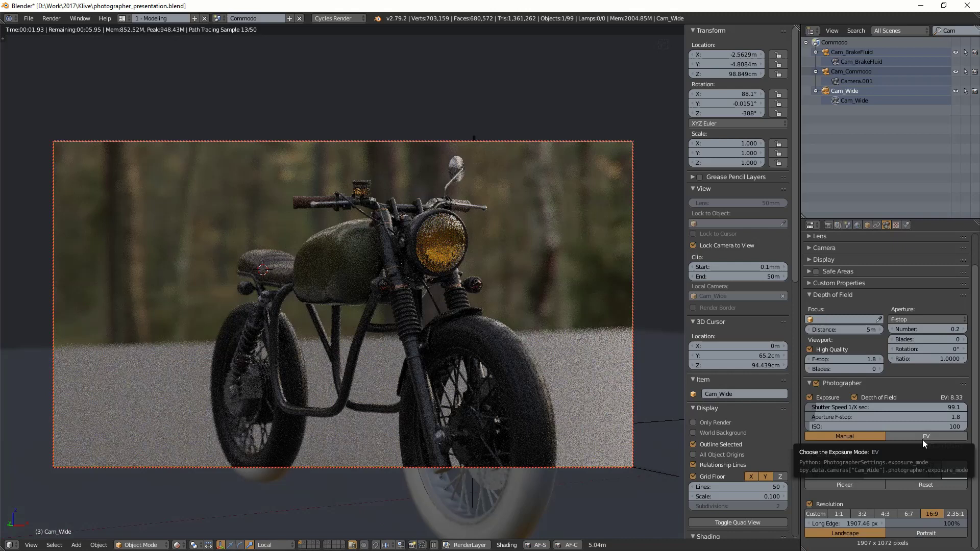
{"action": "left_click", "coordinate": [924, 437]}
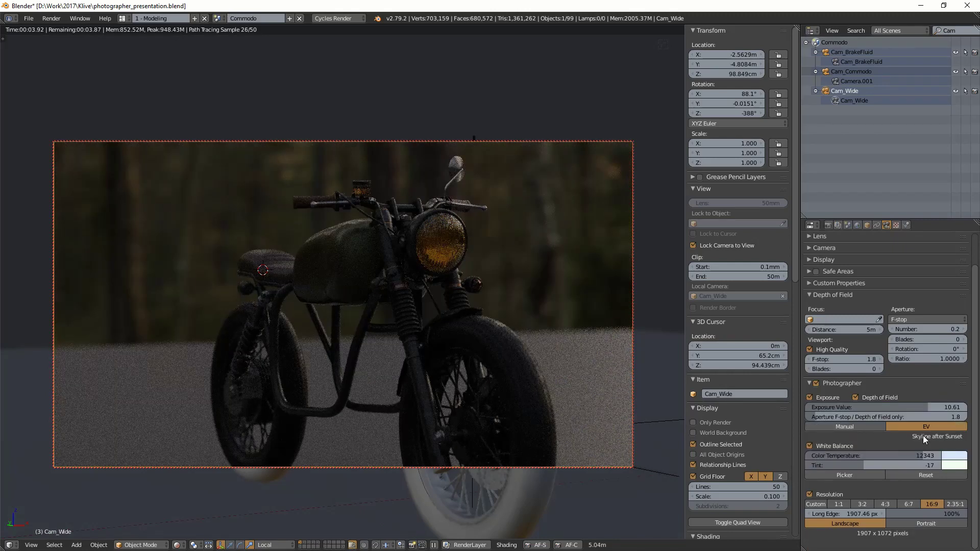
{"action": "left_click_drag", "start_coordinate": [923, 412], "coordinate": [900, 413]}
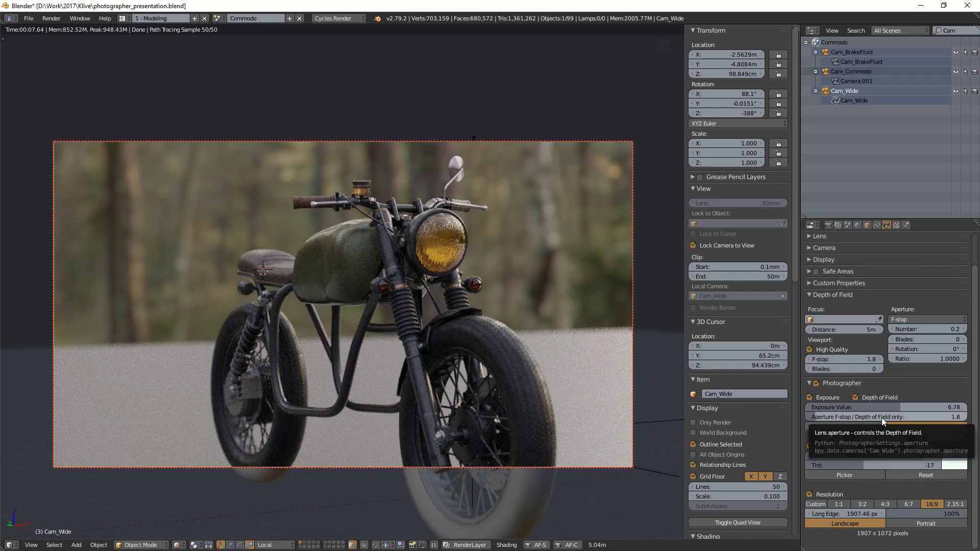
Step: Adjust the aperture F-stop, entering 2.2, then open it to about f/1.7
{"action": "mouse_move", "coordinate": [821, 418]}
{"action": "left_mouse_down"}
{"action": "mouse_move", "coordinate": [878, 417]}
{"action": "mouse_move", "coordinate": [811, 417]}
{"action": "left_mouse_up"}
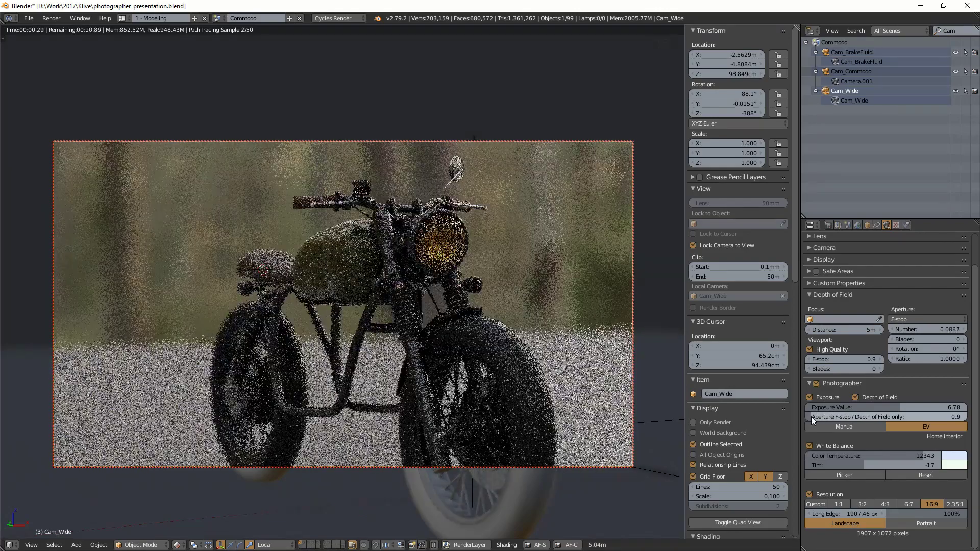
{"action": "left_click", "coordinate": [810, 443]}
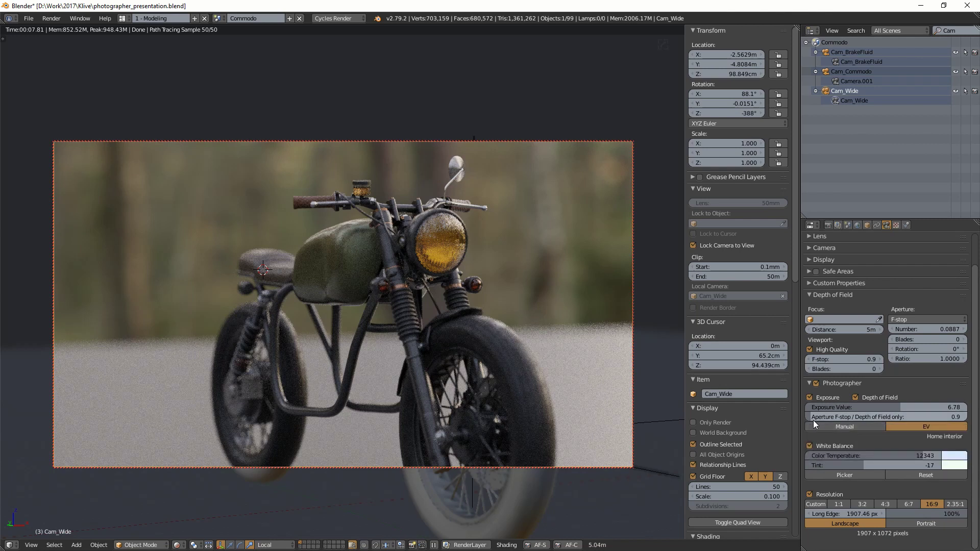
{"action": "left_click", "coordinate": [825, 416]}
{"action": "type", "text": "2.2"}
{"action": "key", "text": "Return"}
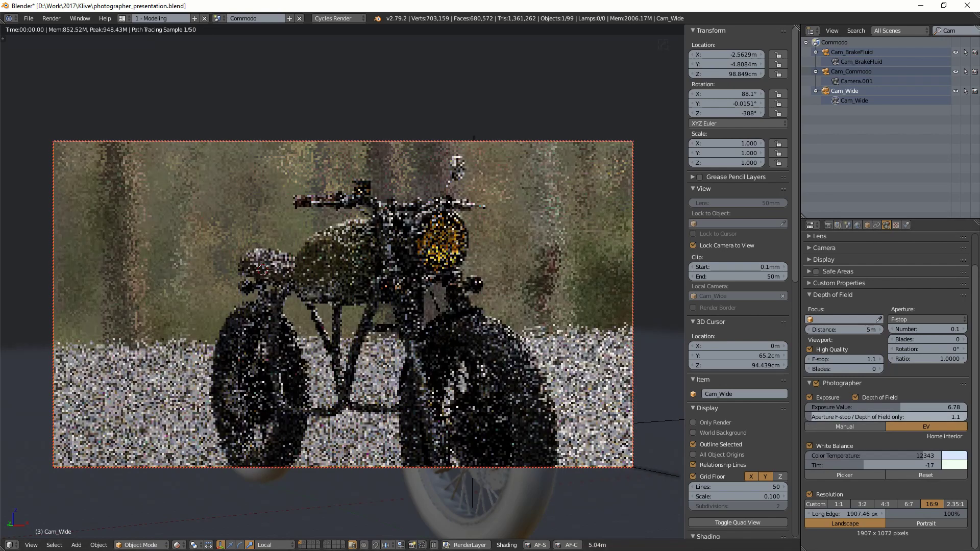
{"action": "left_click_drag", "start_coordinate": [867, 417], "coordinate": [828, 421]}
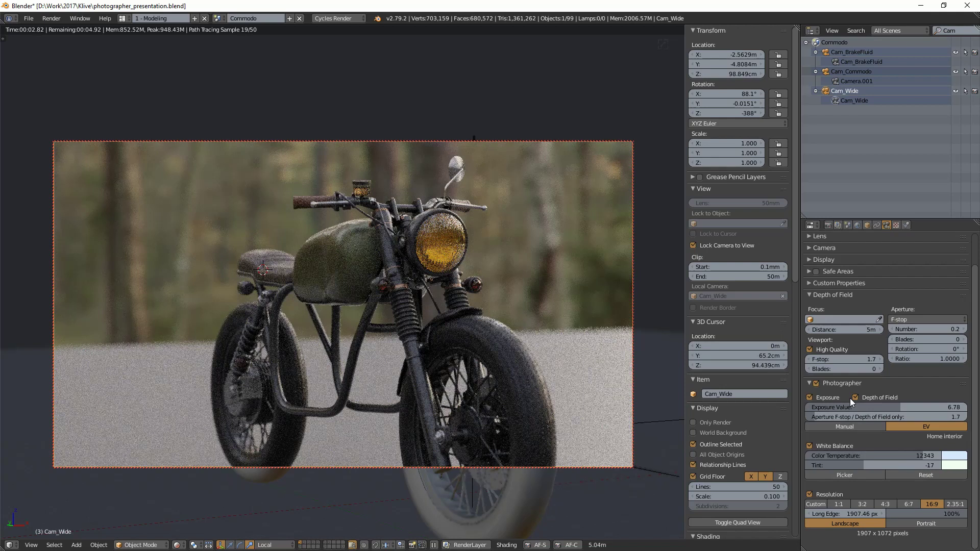
Step: Unlink Photographer depth of field, set exposure value 3.81, and choose Radius aperture type
{"action": "left_click", "coordinate": [856, 397]}
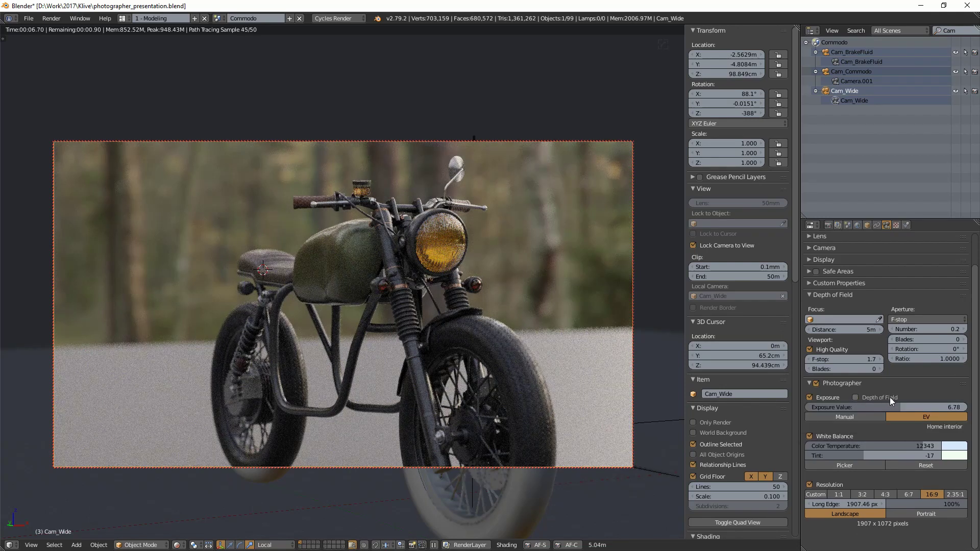
{"action": "mouse_move", "coordinate": [897, 407]}
{"action": "left_mouse_down"}
{"action": "mouse_move", "coordinate": [860, 407]}
{"action": "mouse_move", "coordinate": [914, 407]}
{"action": "mouse_move", "coordinate": [879, 407]}
{"action": "left_mouse_up"}
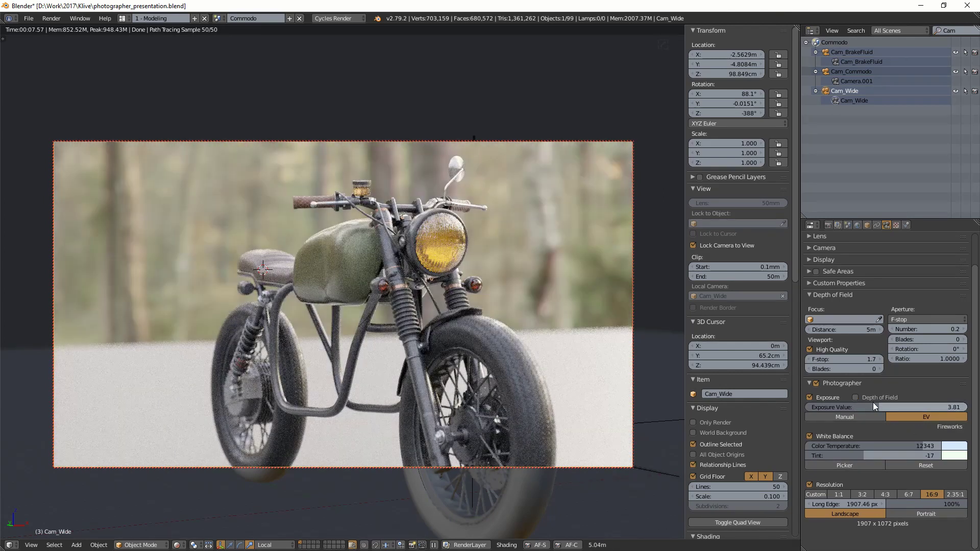
{"action": "left_click", "coordinate": [922, 320]}
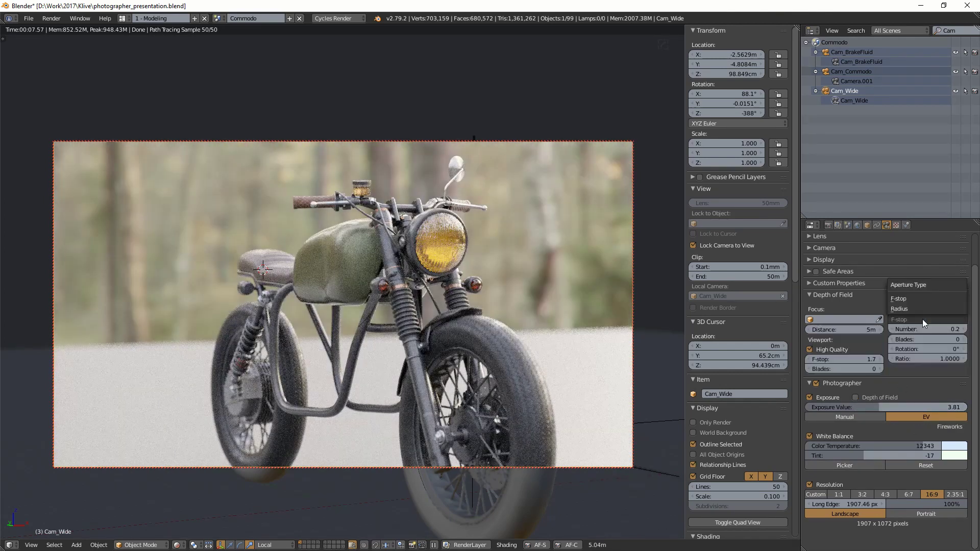
{"action": "left_click", "coordinate": [899, 309]}
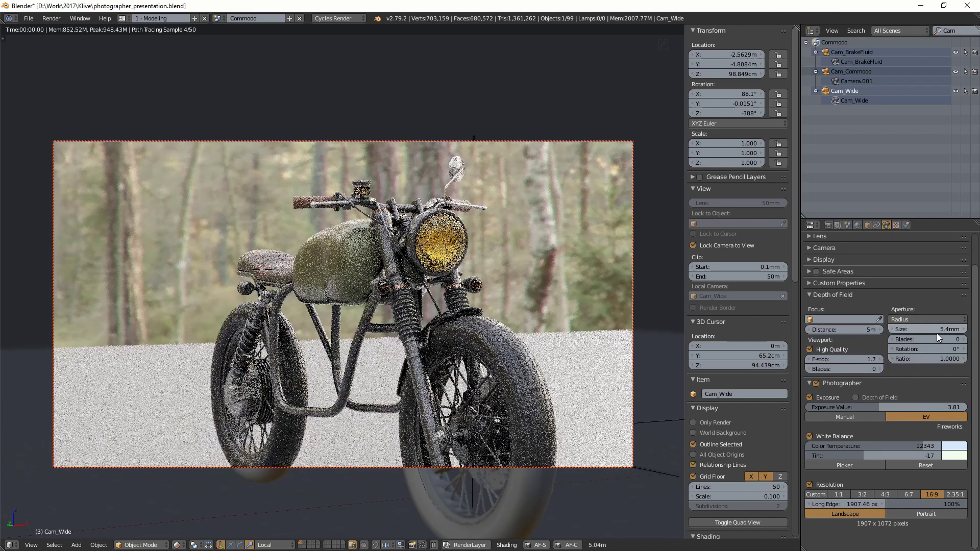
Step: Re-link Photographer depth of field at f/1.7 with EV 6.64, then show the Scene units
{"action": "left_click", "coordinate": [854, 397]}
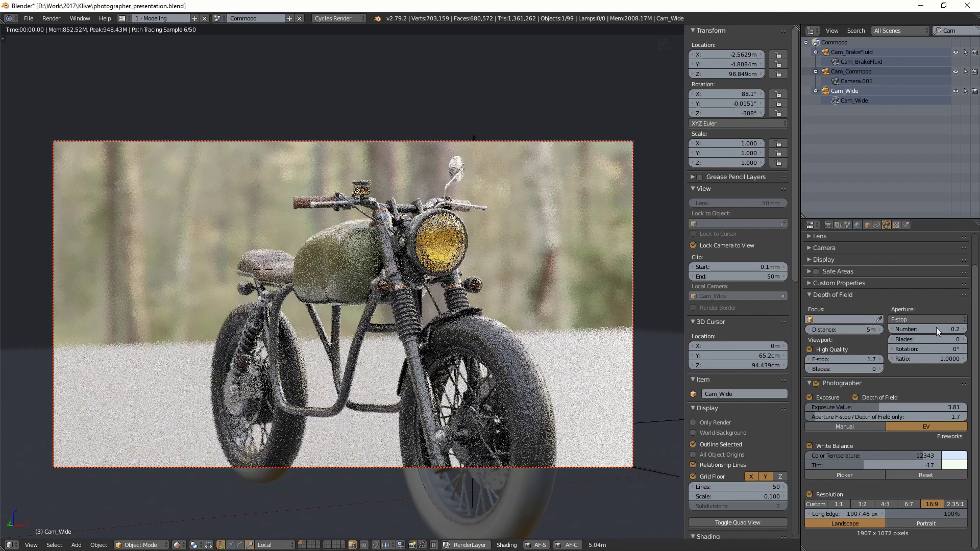
{"action": "left_click_drag", "start_coordinate": [871, 409], "coordinate": [900, 409]}
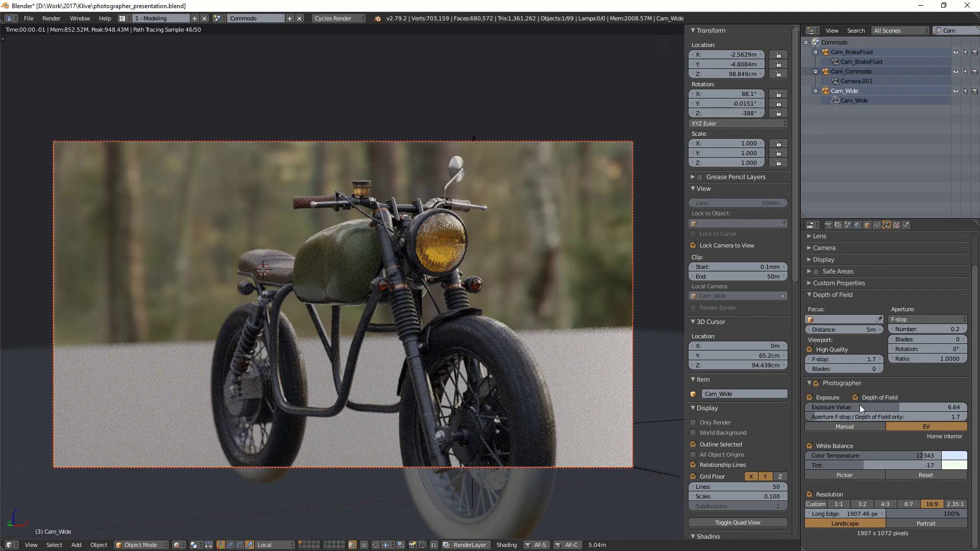
{"action": "left_click", "coordinate": [833, 416]}
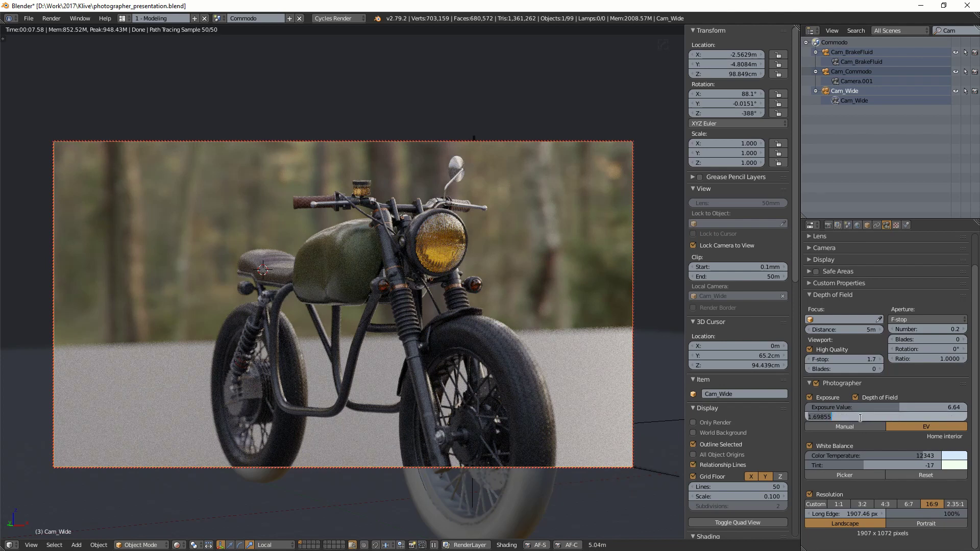
{"action": "key", "text": "Return"}
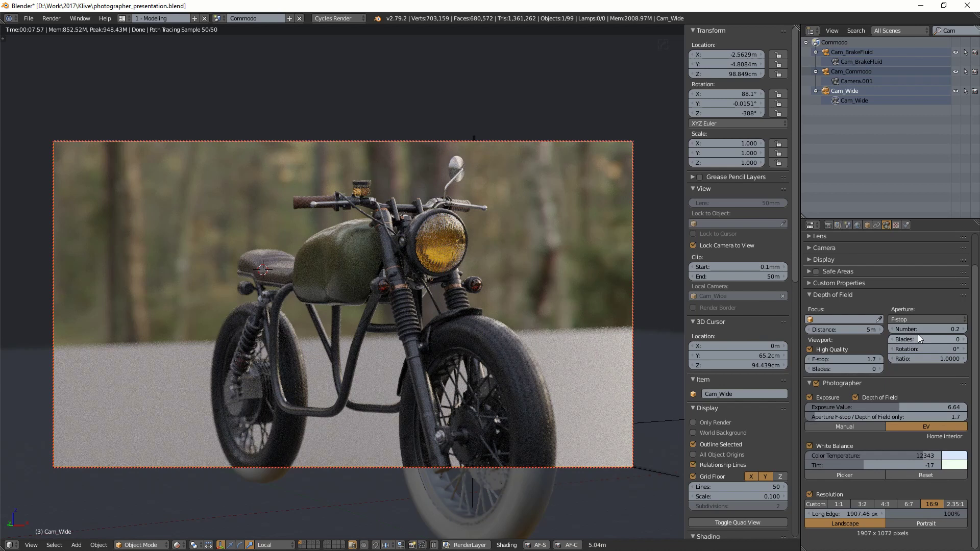
{"action": "left_click", "coordinate": [848, 226]}
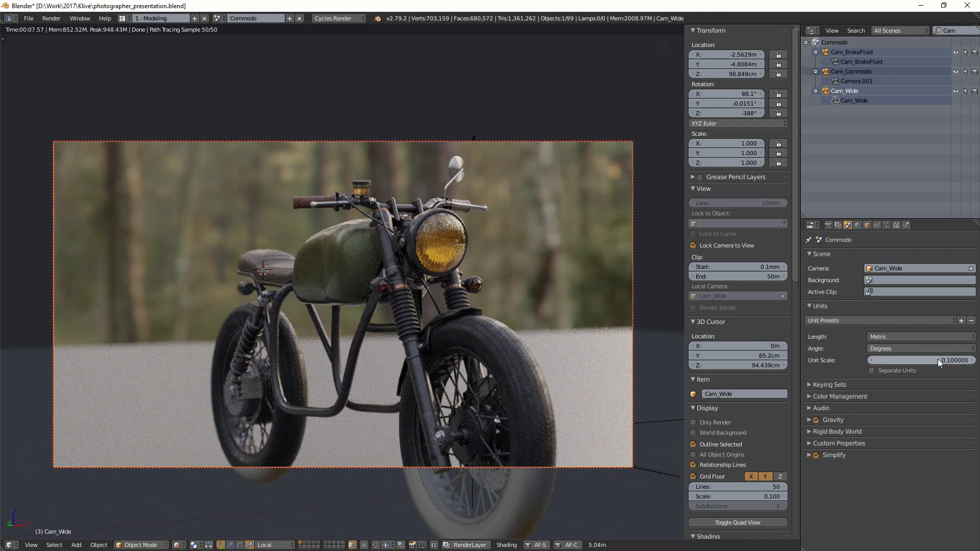
Step: Return to Cam_Wide's camera settings, showing Photographer EV 6.64 and F-stop 0.2
{"action": "left_click", "coordinate": [887, 225]}
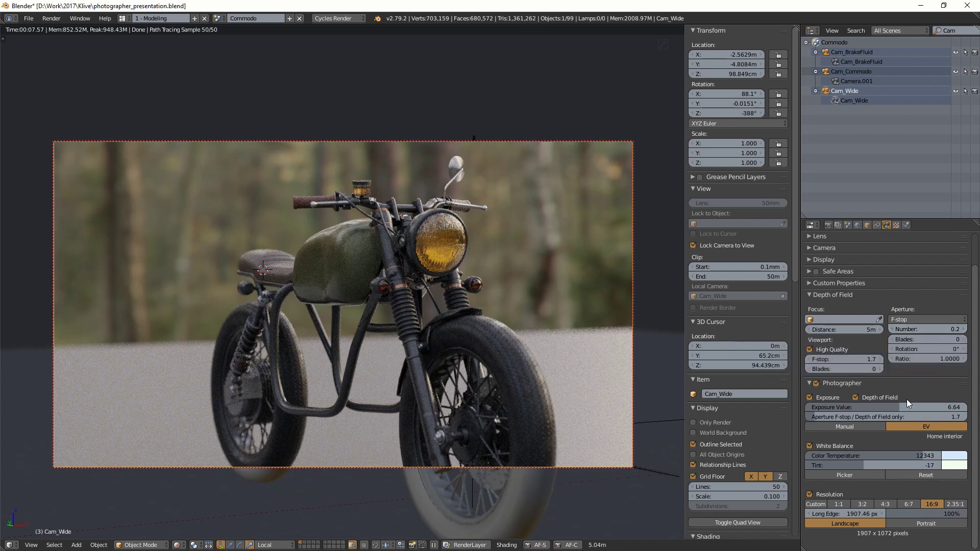
Step: Set Cam_Wide's aperture to f/7.0 and switch exposure to Manual (1/99.1 s, ISO 100)
{"action": "left_click", "coordinate": [816, 418]}
{"action": "type", "text": "3.1"}
{"action": "key", "text": "Return"}
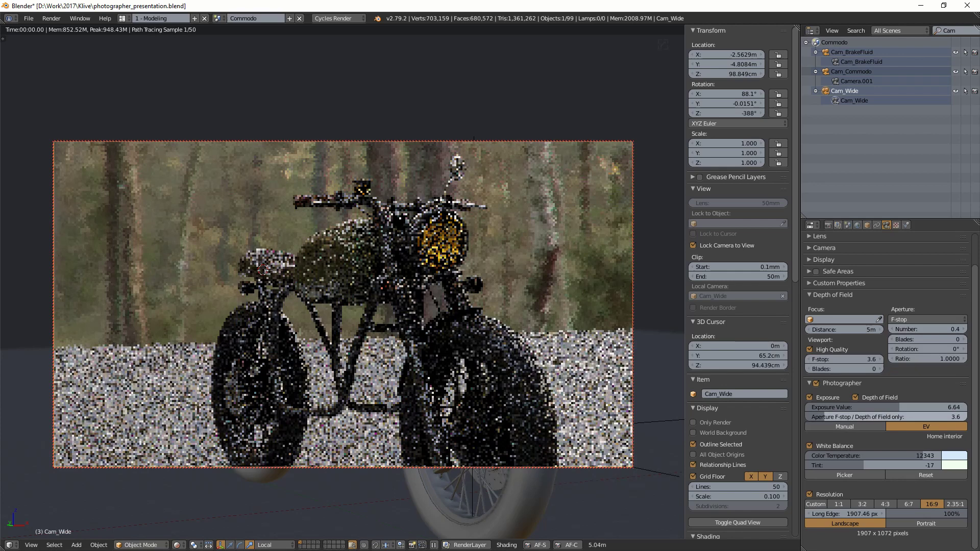
{"action": "left_click", "coordinate": [841, 417]}
{"action": "type", "text": "7"}
{"action": "key", "text": "Return"}
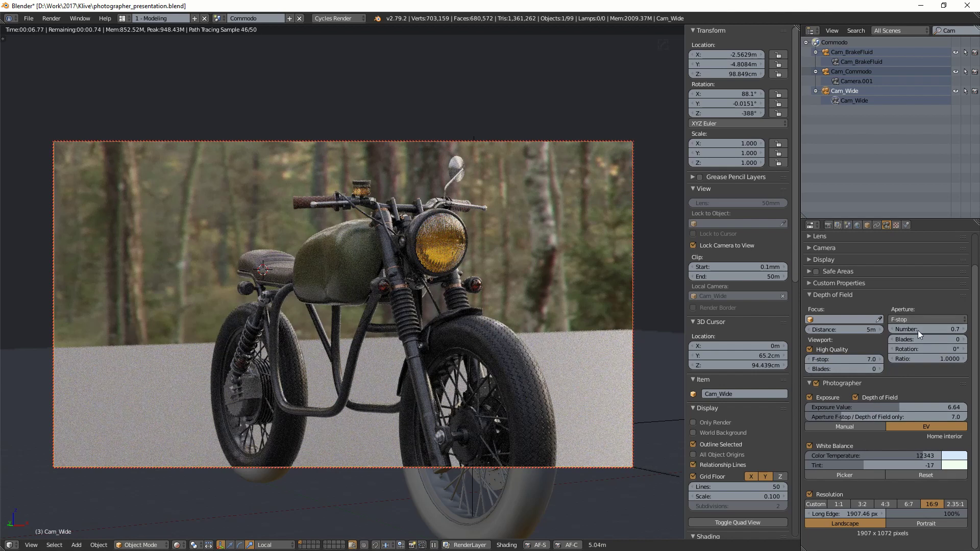
{"action": "left_click", "coordinate": [858, 428]}
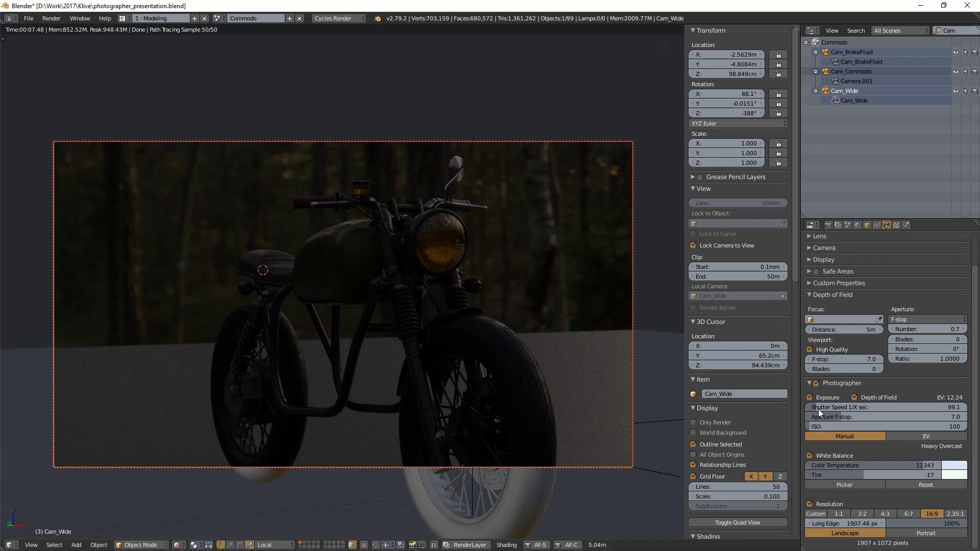
Step: Slow the shutter to 1/6.5 s and move the locked camera to a low, close front view
{"action": "mouse_move", "coordinate": [819, 408]}
{"action": "left_mouse_down"}
{"action": "mouse_move", "coordinate": [867, 409]}
{"action": "mouse_move", "coordinate": [809, 407]}
{"action": "left_mouse_up"}
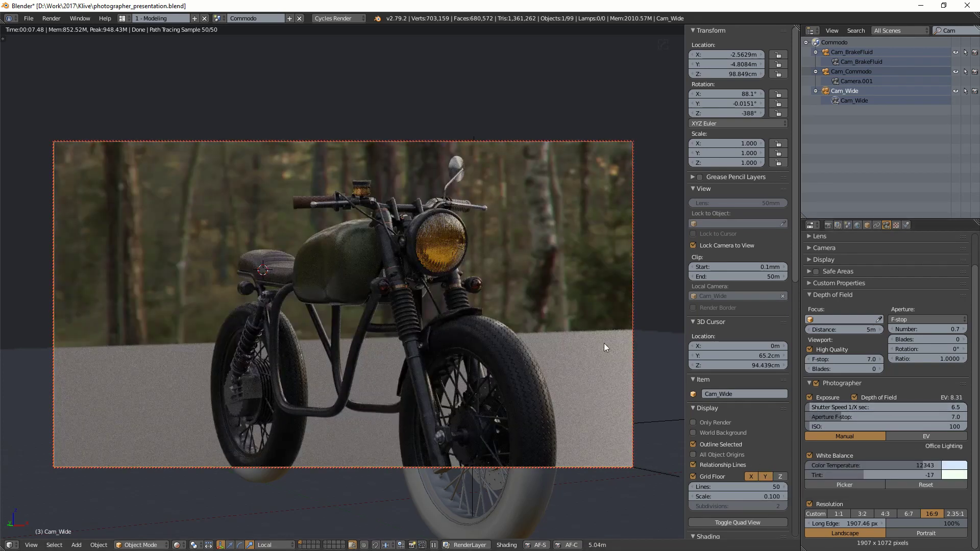
{"action": "middle_click_drag", "start_coordinate": [518, 245], "coordinate": [472, 256]}
{"action": "middle_click_drag", "start_coordinate": [586, 227], "coordinate": [391, 278]}
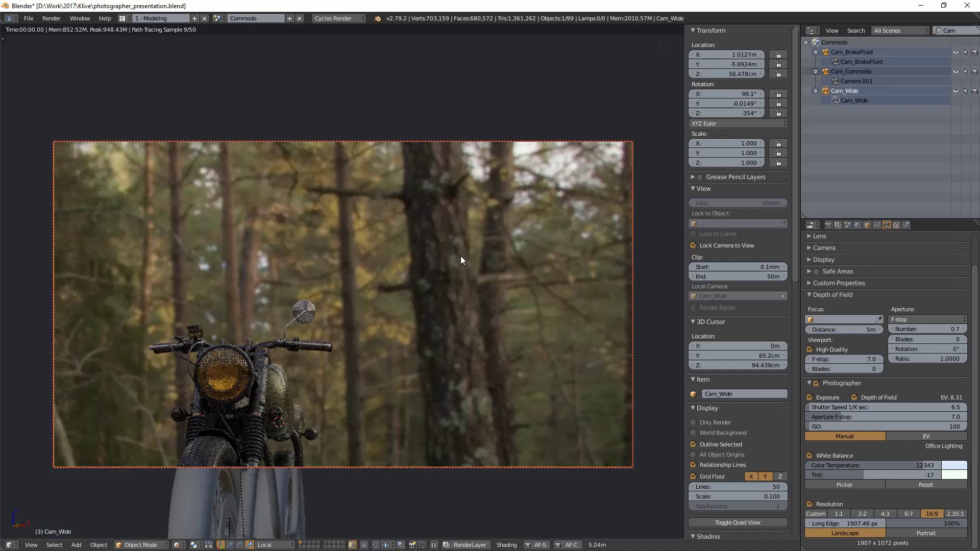
{"action": "middle_click_drag", "start_coordinate": [461, 260], "coordinate": [506, 230]}
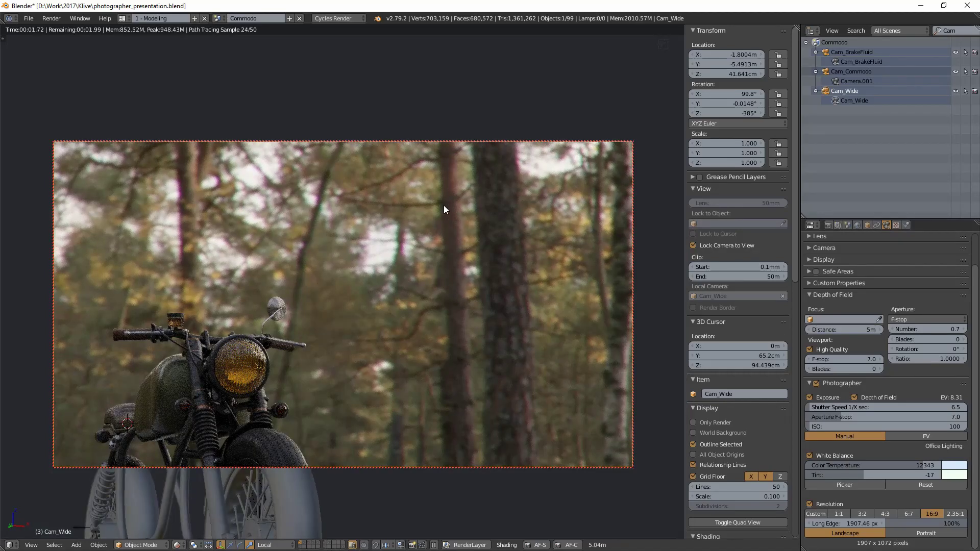
{"action": "middle_click_drag", "start_coordinate": [417, 208], "coordinate": [870, 406]}
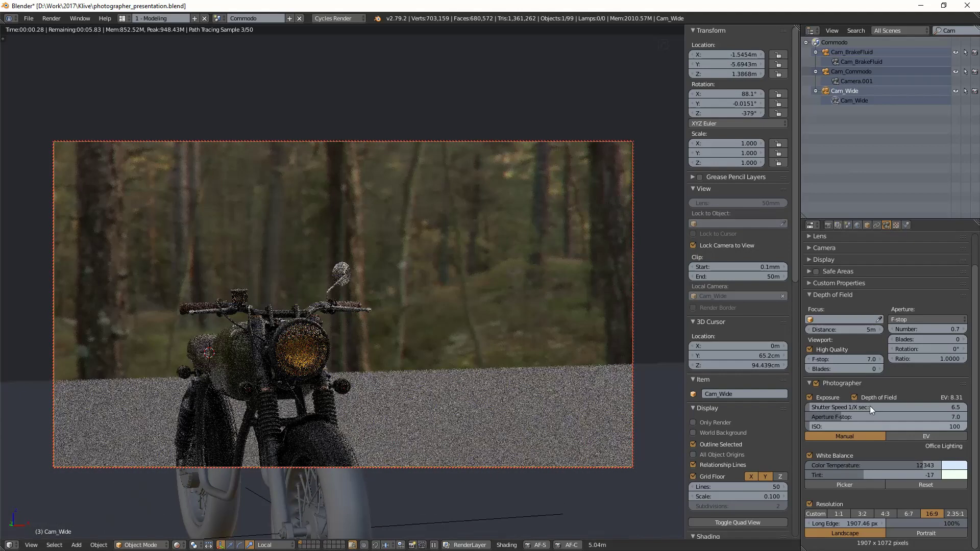
{"action": "scroll", "coordinate": [413, 304], "scroll_direction": "up", "scroll_amount": 5}
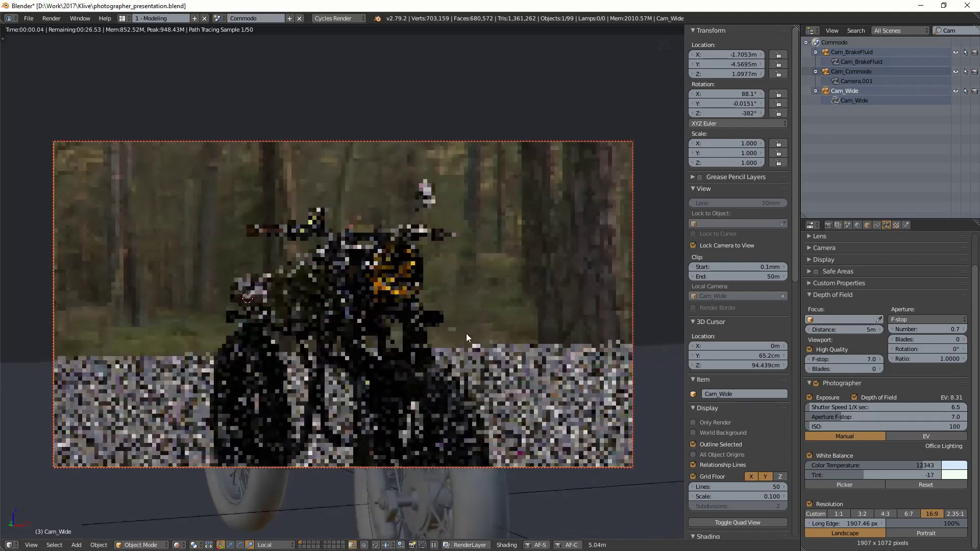
{"action": "middle_click_drag", "start_coordinate": [458, 321], "coordinate": [450, 283], "text": "shift"}
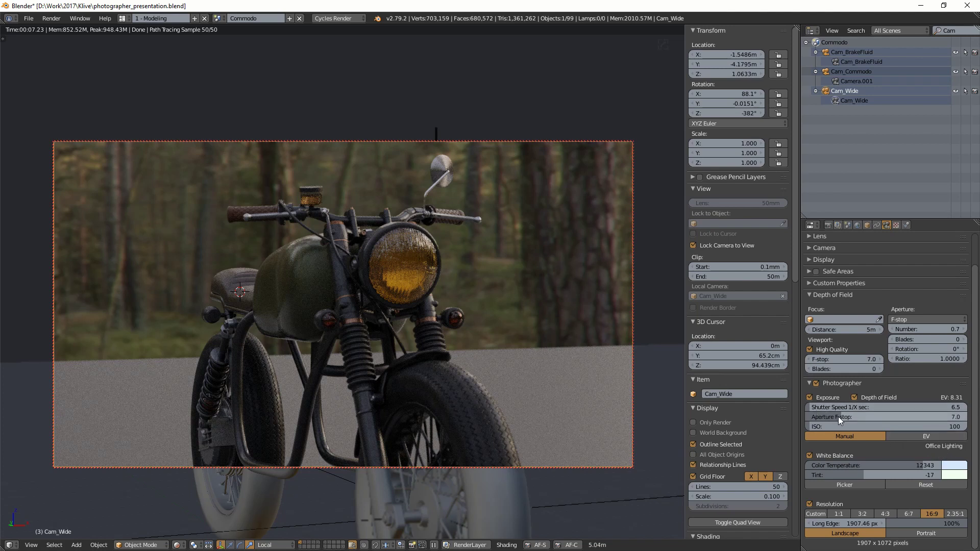
Step: Switch exposure to EV mode and try values from 8.63 down to -10
{"action": "left_click", "coordinate": [907, 435]}
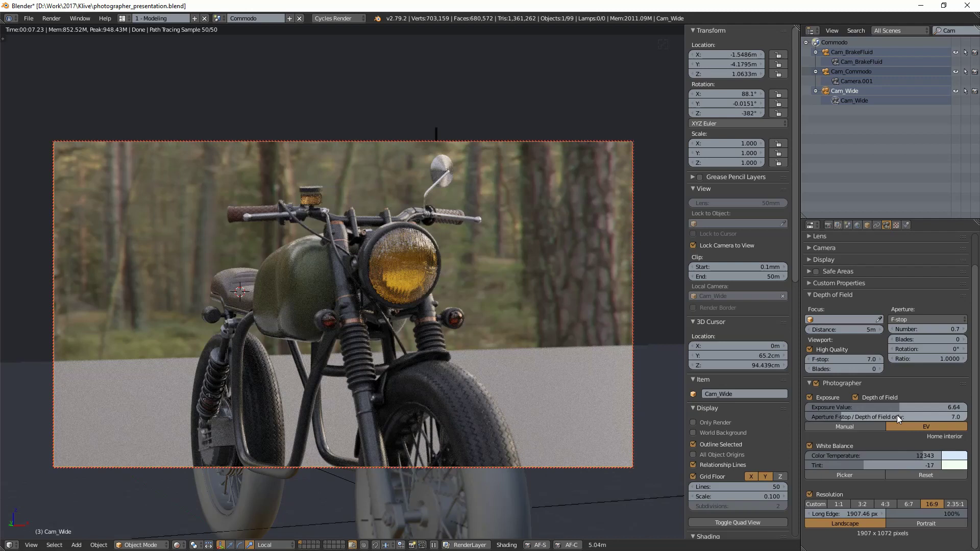
{"action": "left_click_drag", "start_coordinate": [899, 407], "coordinate": [914, 406]}
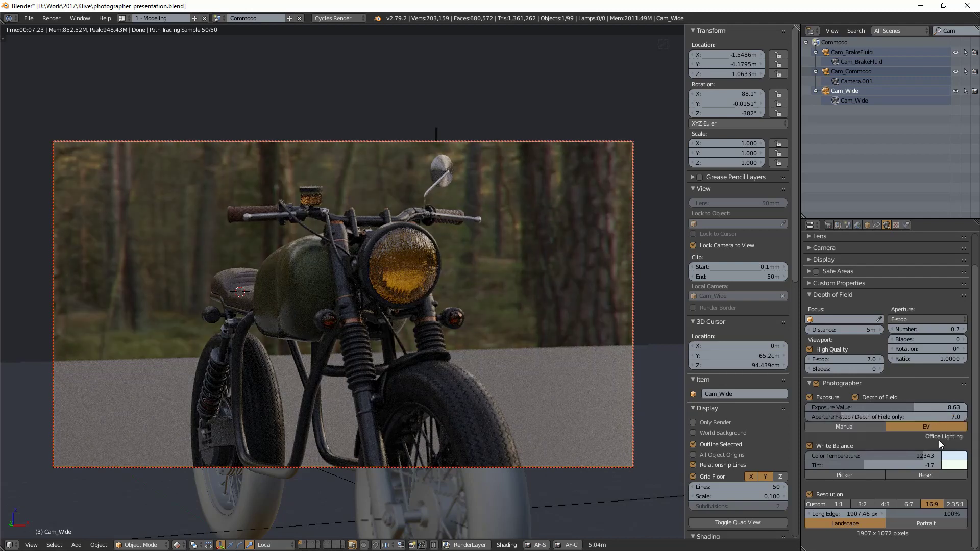
{"action": "left_click_drag", "start_coordinate": [914, 406], "coordinate": [852, 407]}
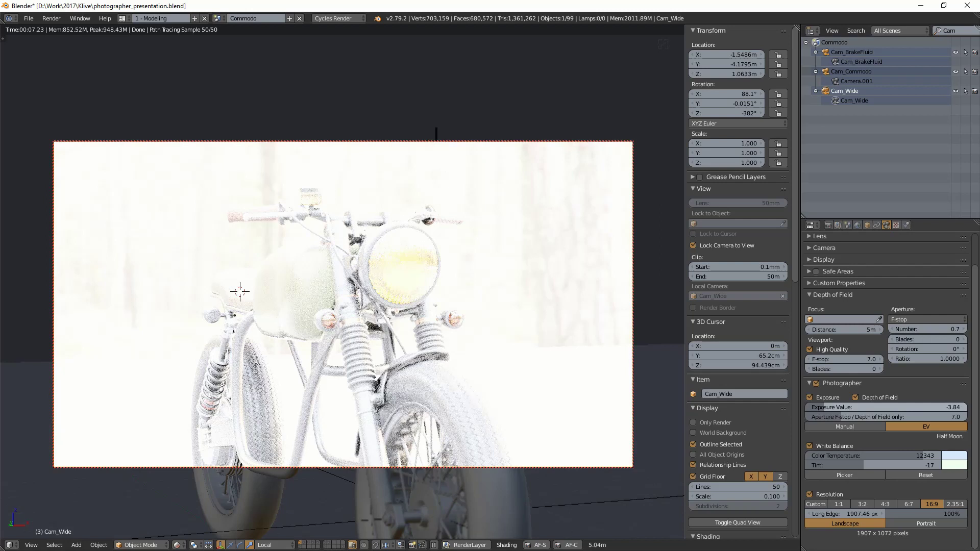
{"action": "left_click_drag", "start_coordinate": [898, 407], "coordinate": [867, 406]}
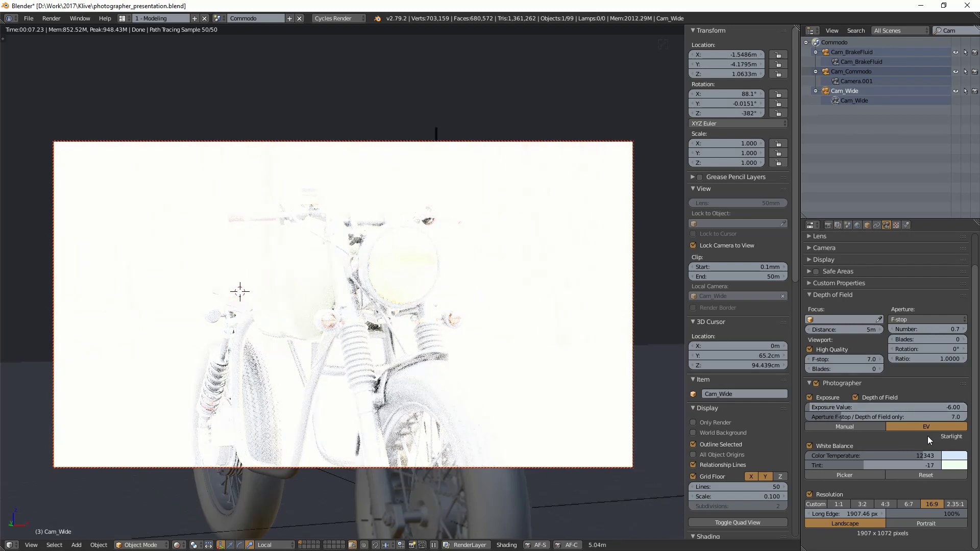
{"action": "left_click_drag", "start_coordinate": [817, 406], "coordinate": [892, 407]}
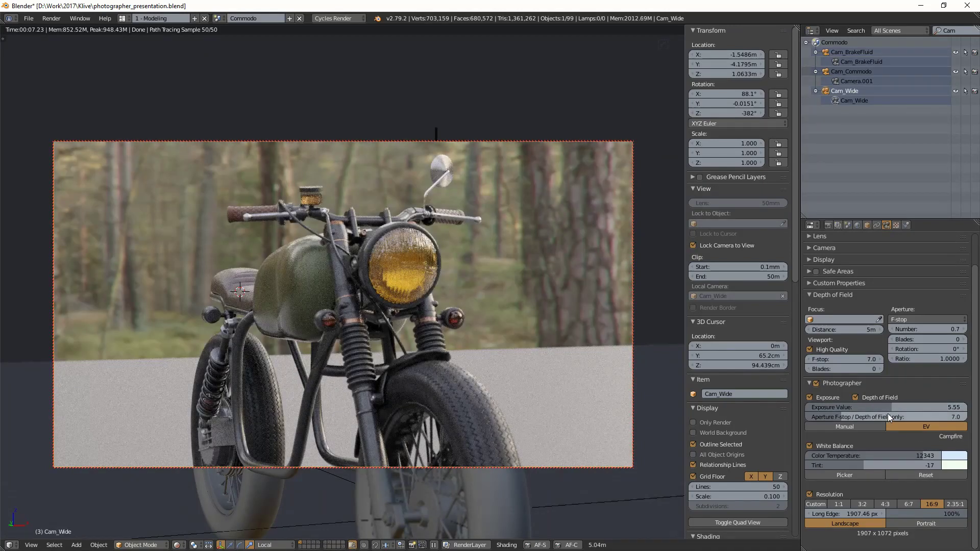
{"action": "left_click", "coordinate": [911, 408]}
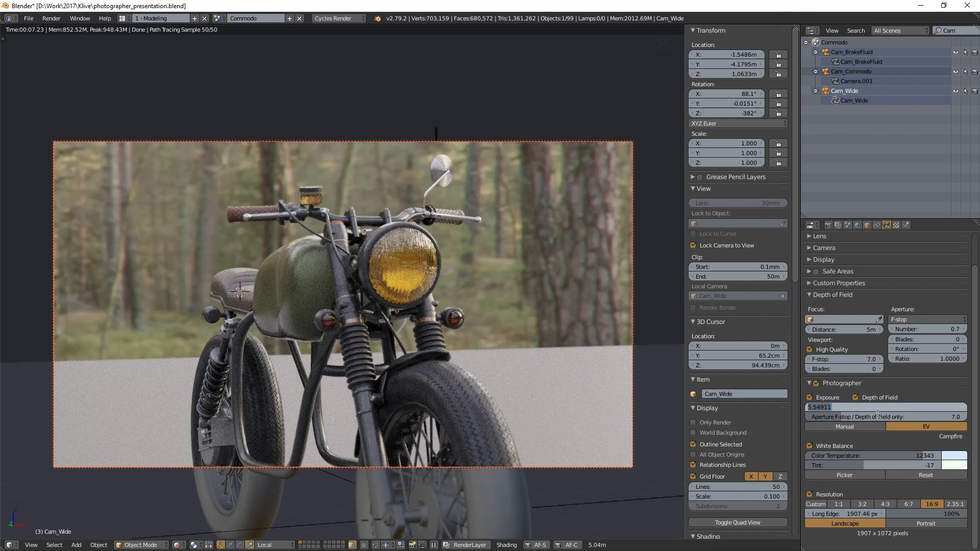
{"action": "type", "text": "-10"}
{"action": "key", "text": "Return"}
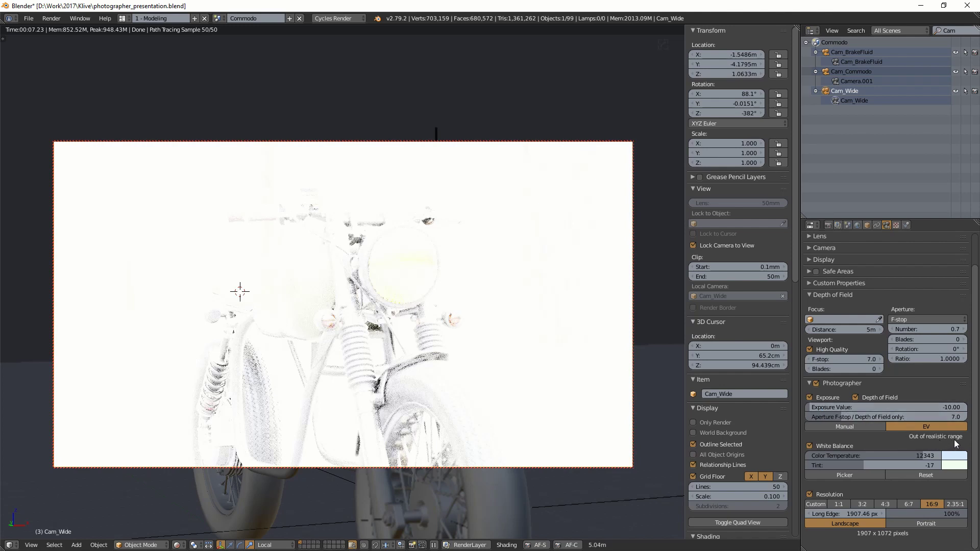
Step: Try an exposure value of 20, then settle the EV at 7.36
{"action": "left_click_drag", "start_coordinate": [809, 406], "coordinate": [936, 407]}
{"action": "left_click", "coordinate": [940, 406]}
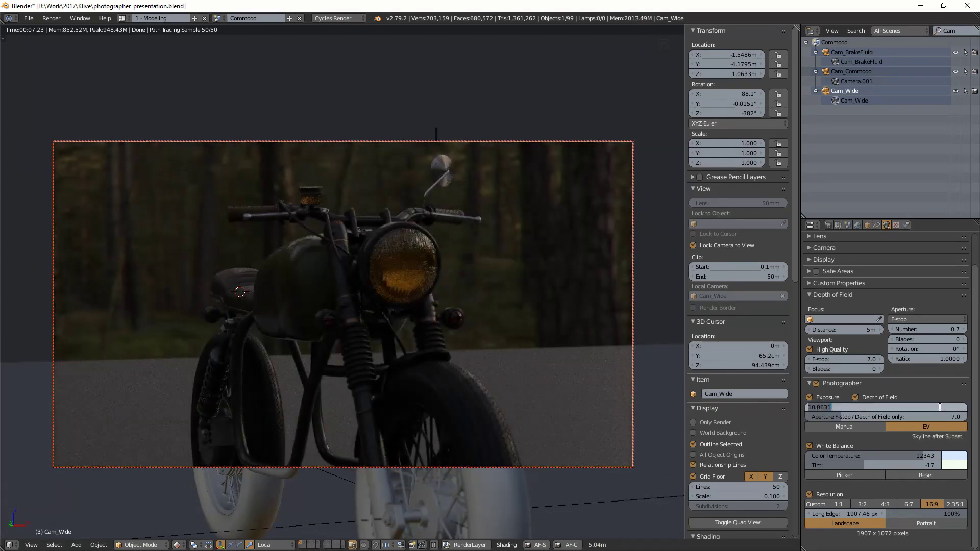
{"action": "type", "text": "20"}
{"action": "key", "text": "Return"}
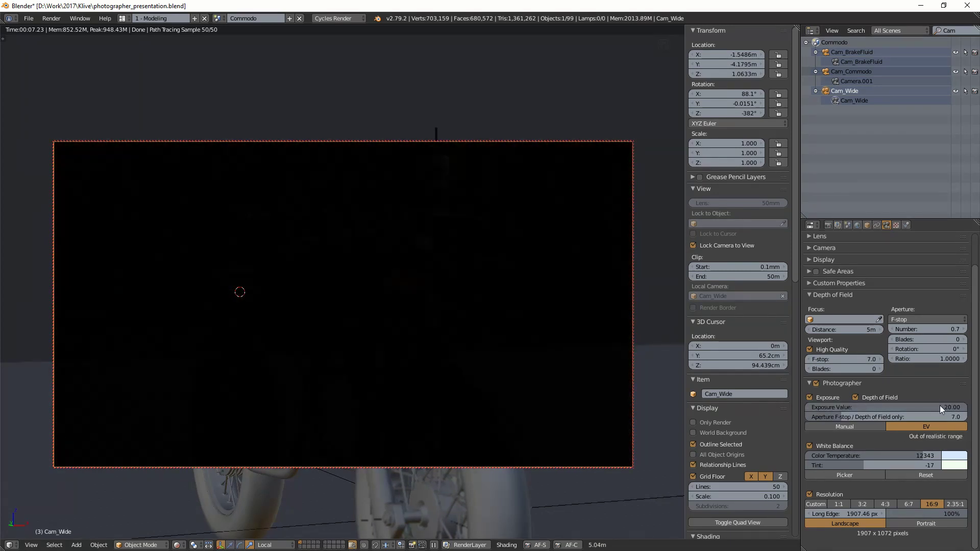
{"action": "left_click_drag", "start_coordinate": [948, 406], "coordinate": [807, 418]}
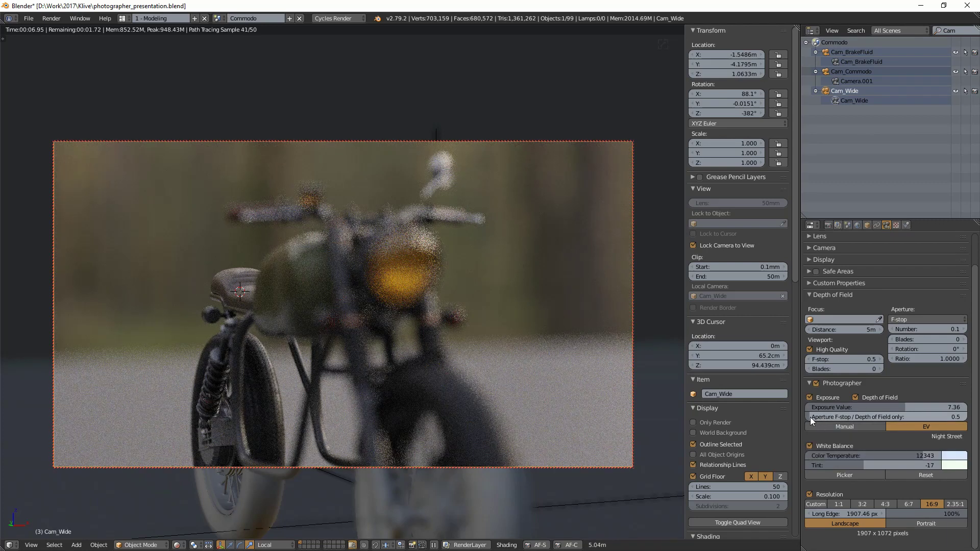
Step: Set the aperture F-stop to 64 so the whole scene renders sharp
{"action": "left_click_drag", "start_coordinate": [868, 417], "coordinate": [938, 417]}
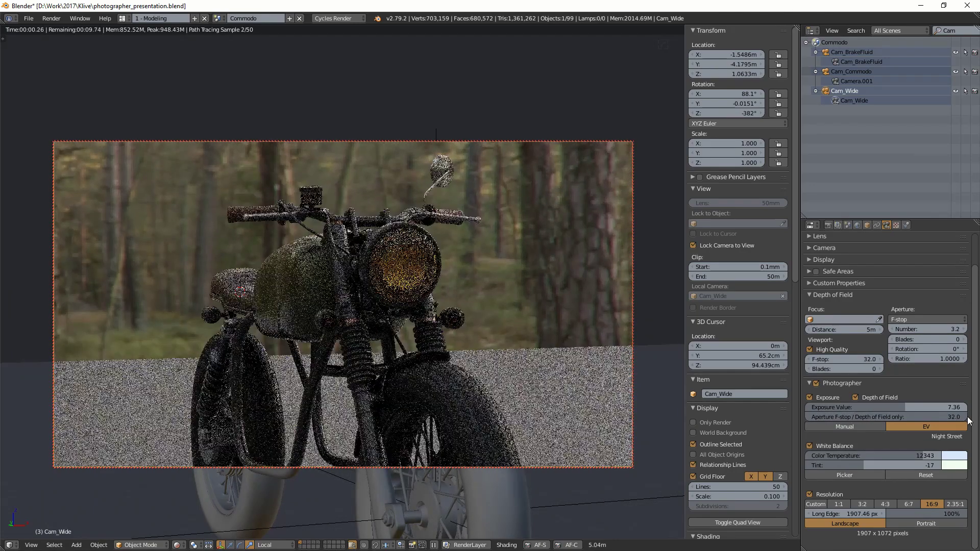
{"action": "left_click", "coordinate": [939, 417]}
{"action": "type", "text": "64"}
{"action": "key", "text": "Return"}
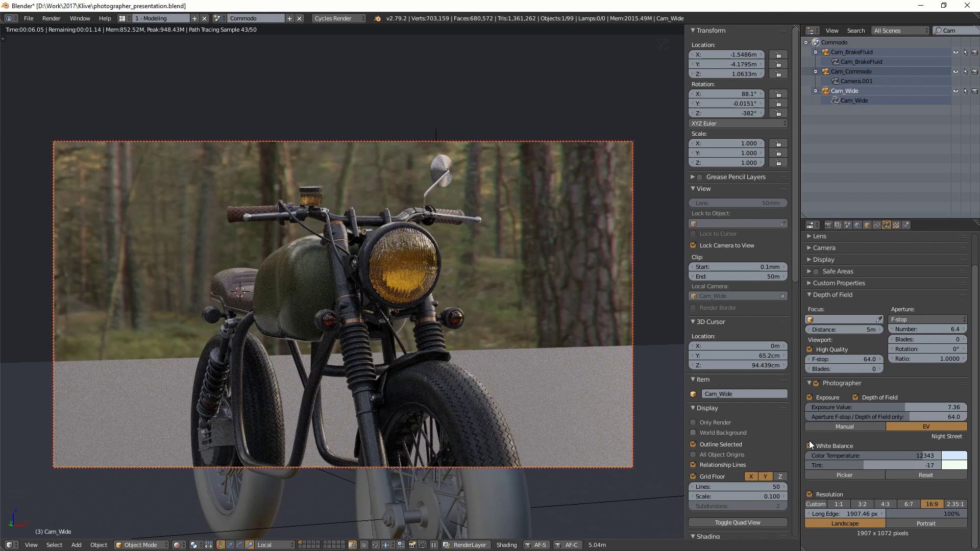
Step: Lower Cam_Wide's white balance temperature to 4912, keeping tint at -17
{"action": "left_click_drag", "start_coordinate": [914, 458], "coordinate": [841, 456]}
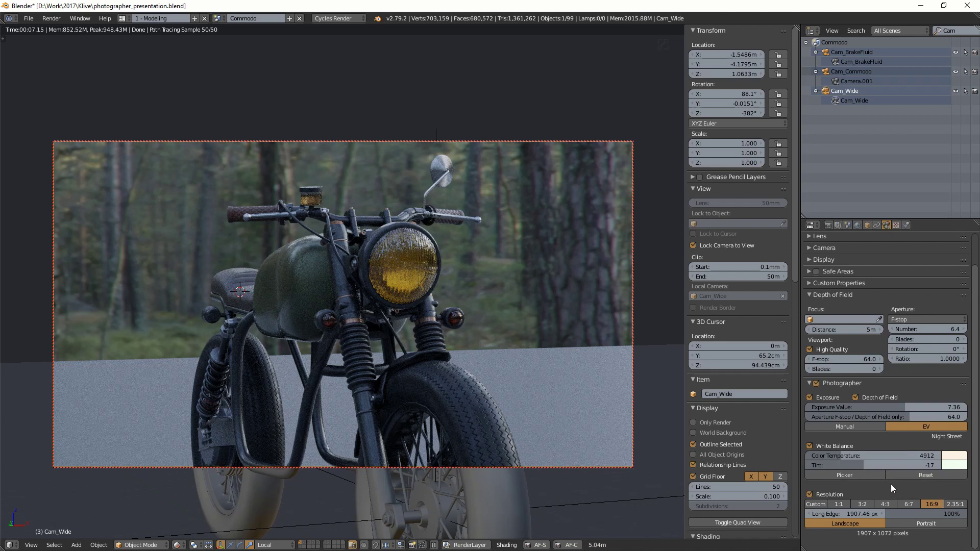
Step: Sample the ground, forest background and headlight with the White Balance Picker
{"action": "left_click", "coordinate": [840, 474]}
{"action": "left_click", "coordinate": [561, 398]}
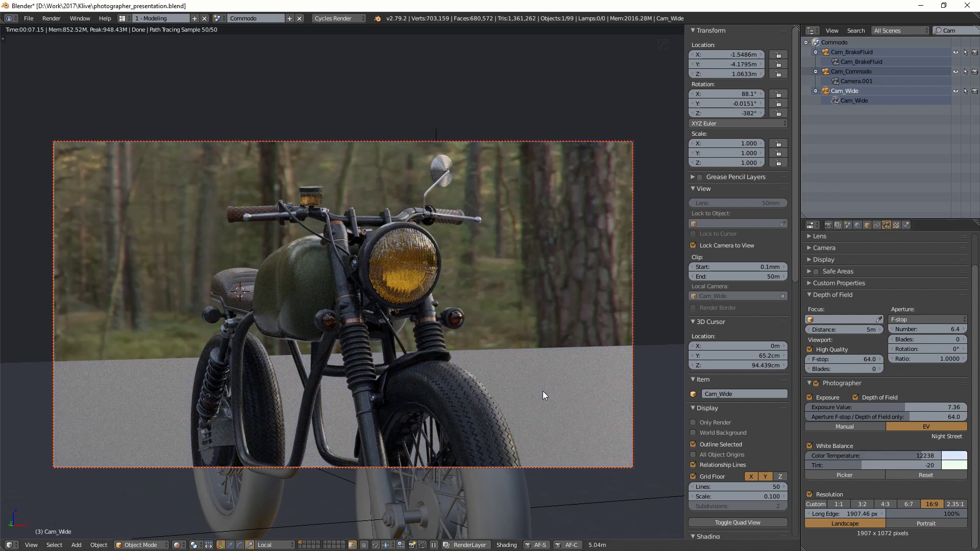
{"action": "left_click", "coordinate": [831, 475]}
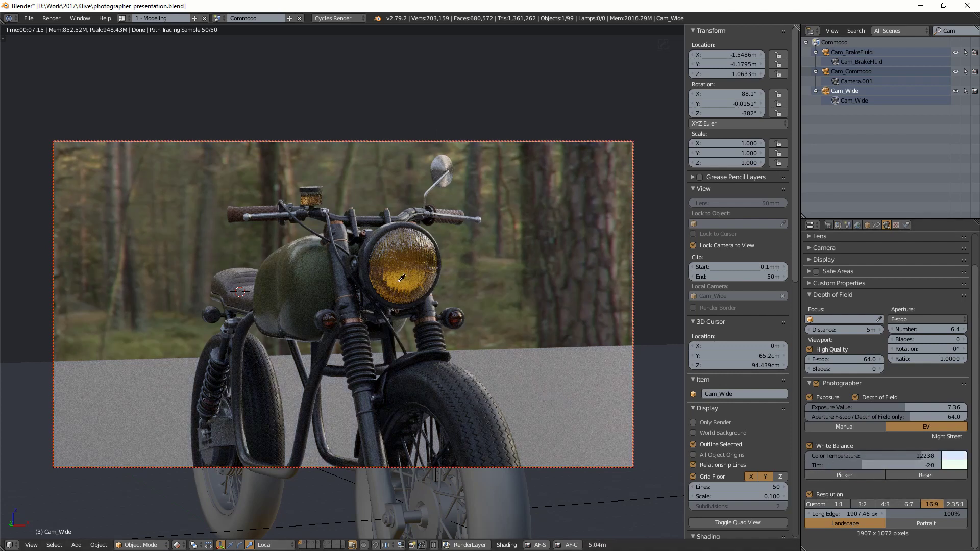
{"action": "left_click", "coordinate": [499, 282]}
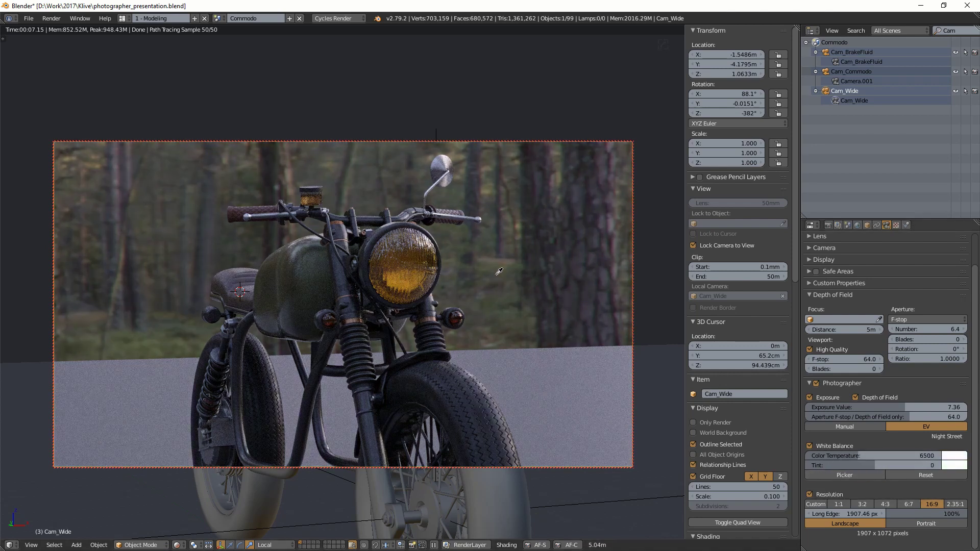
{"action": "left_click", "coordinate": [841, 473]}
{"action": "left_click", "coordinate": [393, 283]}
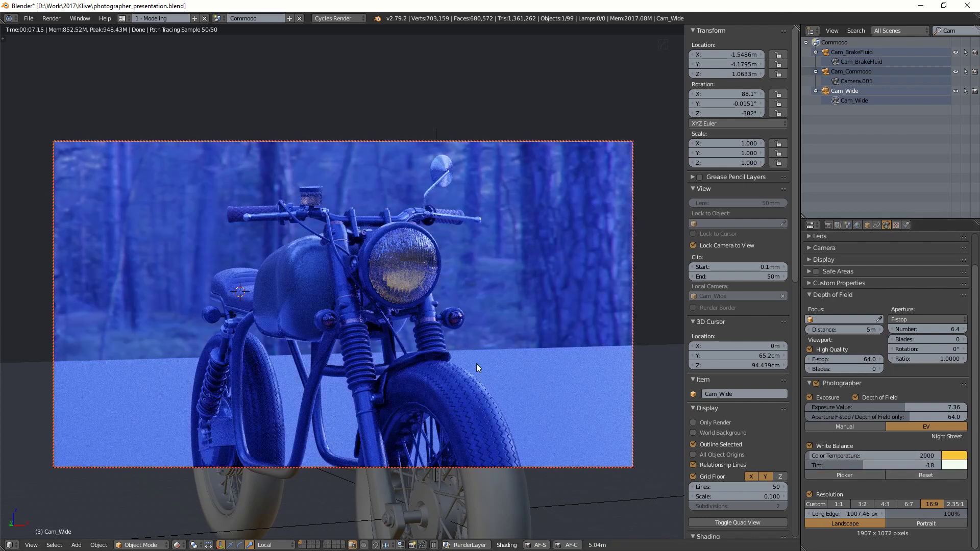
Step: Reset white balance to 6500 and tint 0, undo it, then resample the ground
{"action": "left_click", "coordinate": [902, 476]}
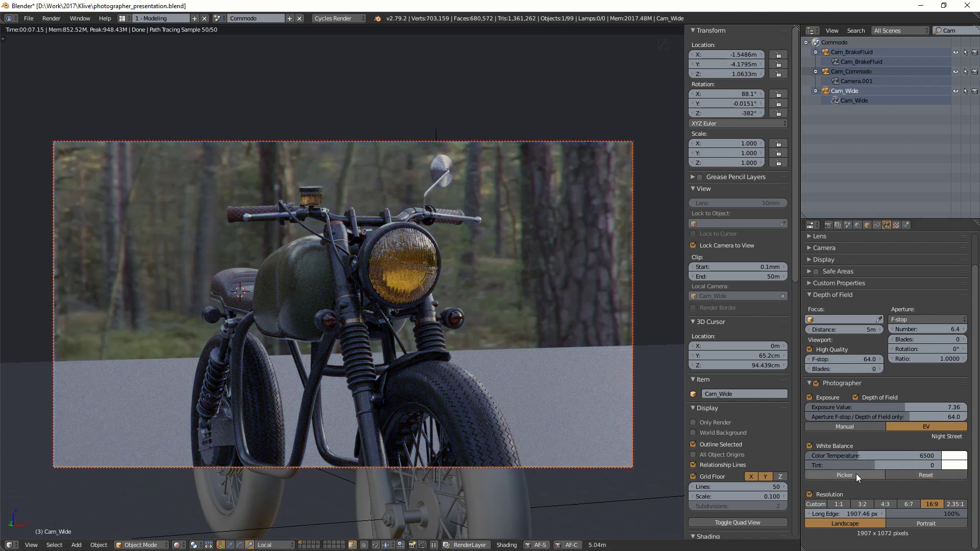
{"action": "key", "text": "ctrl+z"}
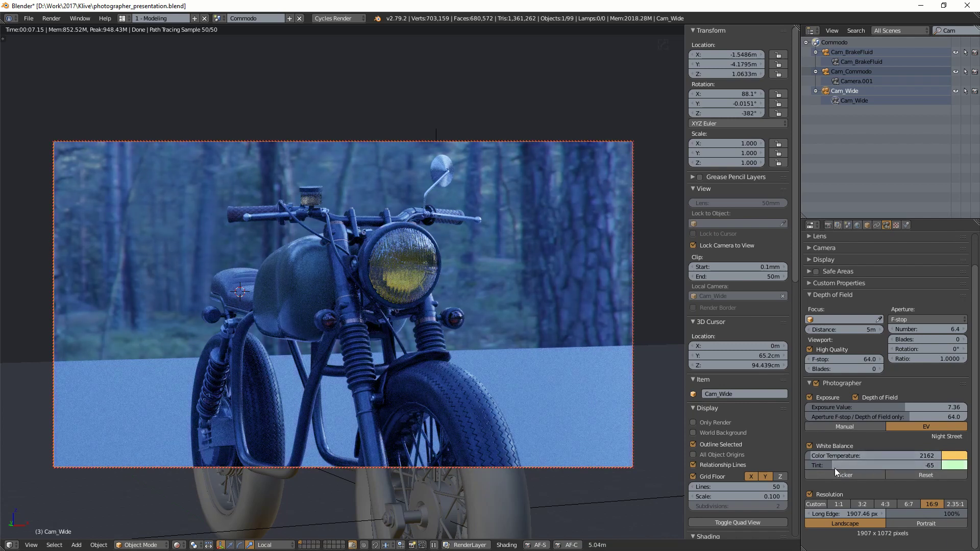
{"action": "left_click", "coordinate": [846, 475]}
{"action": "left_click", "coordinate": [532, 376]}
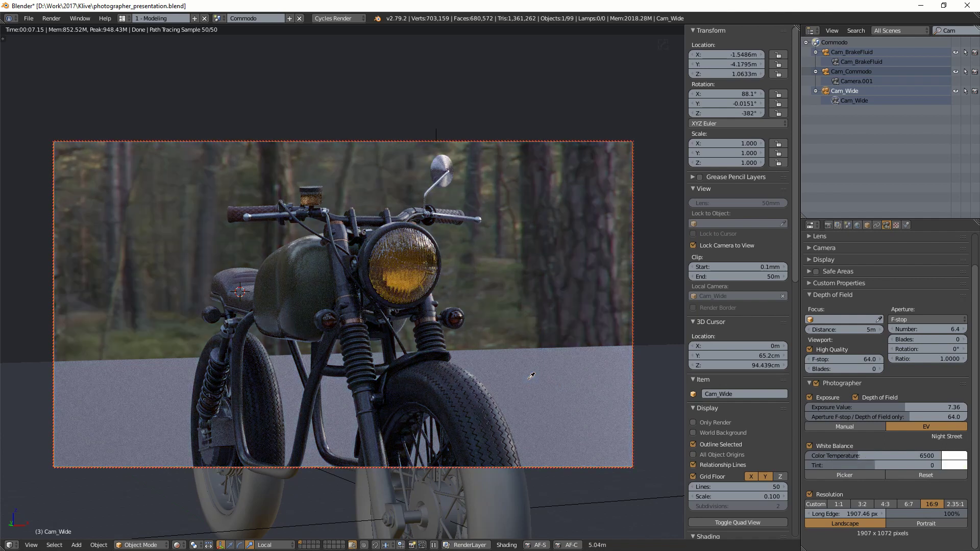
{"action": "left_click", "coordinate": [580, 396]}
Step: Resample the ground, ending on the lower-right ground for 12229, tint -17
{"action": "left_click", "coordinate": [843, 474]}
{"action": "left_click", "coordinate": [553, 397]}
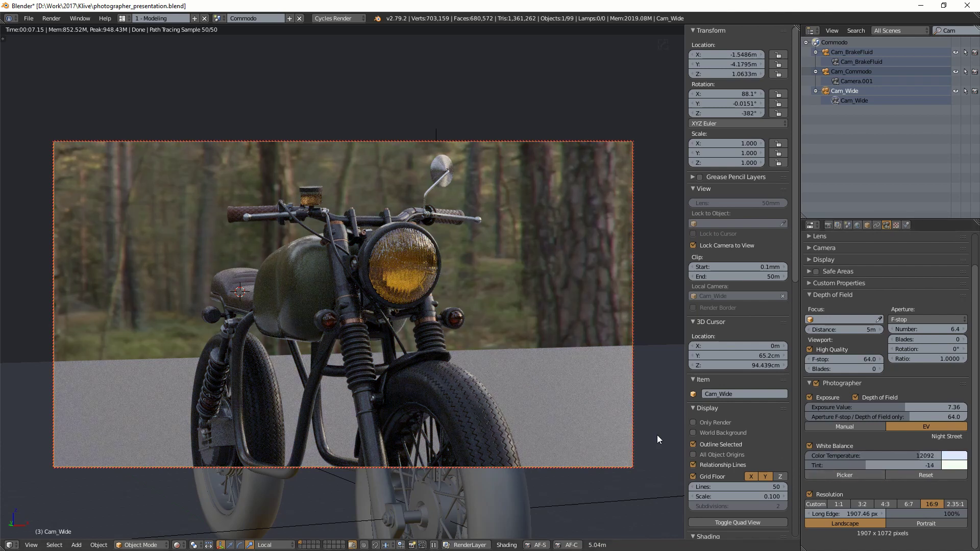
{"action": "left_click", "coordinate": [843, 474]}
{"action": "left_click", "coordinate": [478, 384]}
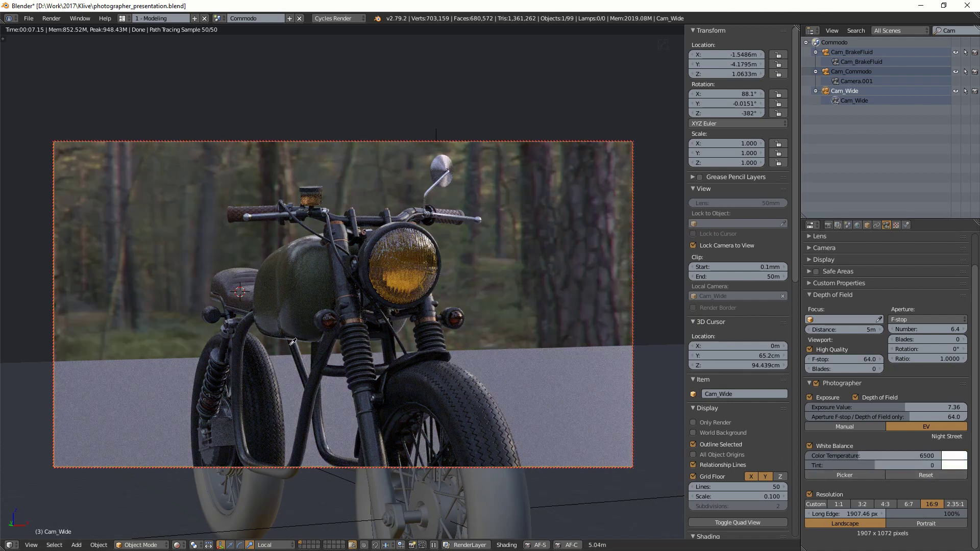
{"action": "left_click", "coordinate": [603, 432]}
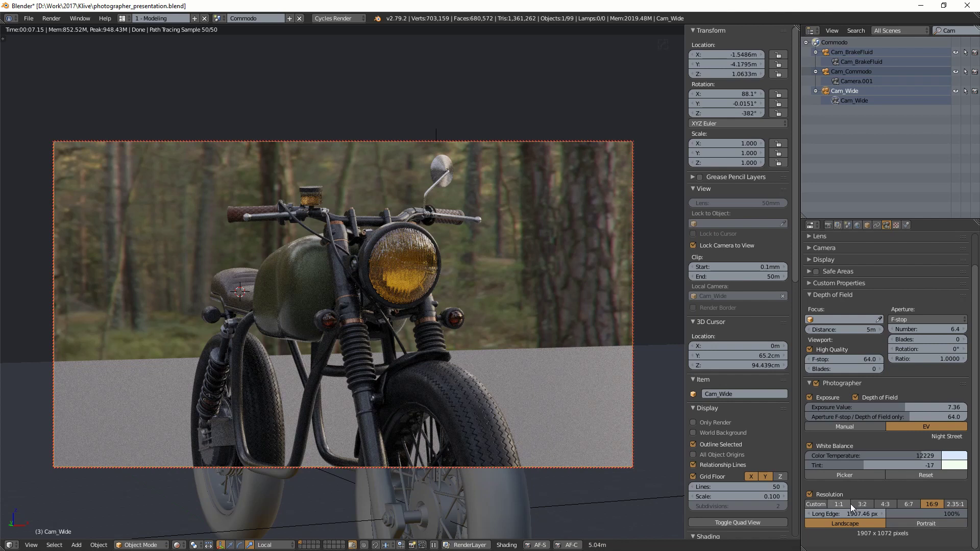
Step: Disable Photographer's resolution control and narrow the render width to 1844 px
{"action": "left_click", "coordinate": [810, 494]}
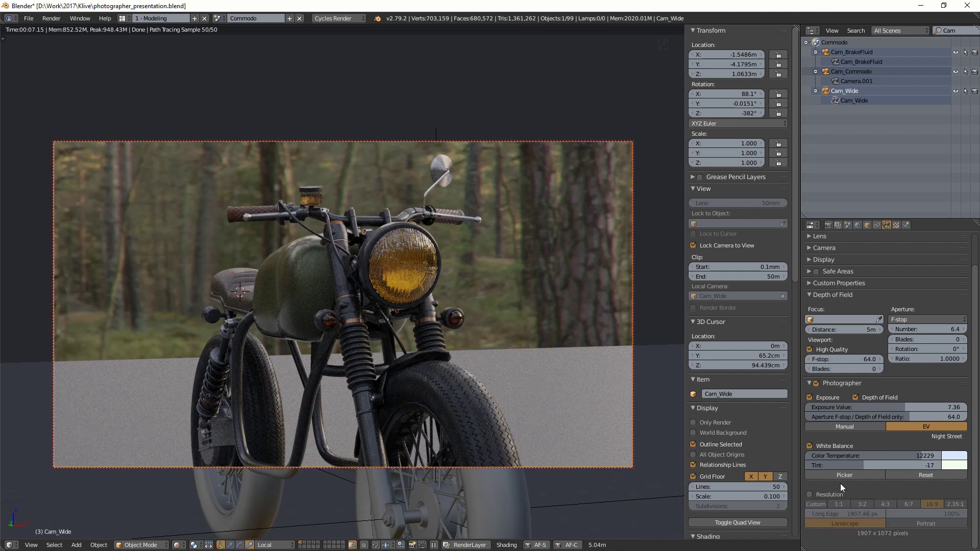
{"action": "left_click", "coordinate": [827, 225]}
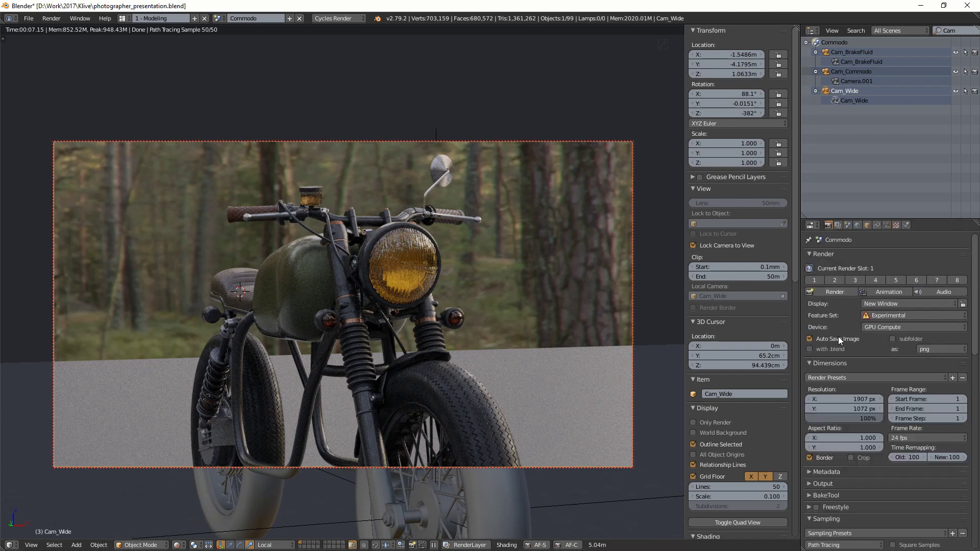
{"action": "left_click_drag", "start_coordinate": [841, 400], "coordinate": [809, 400]}
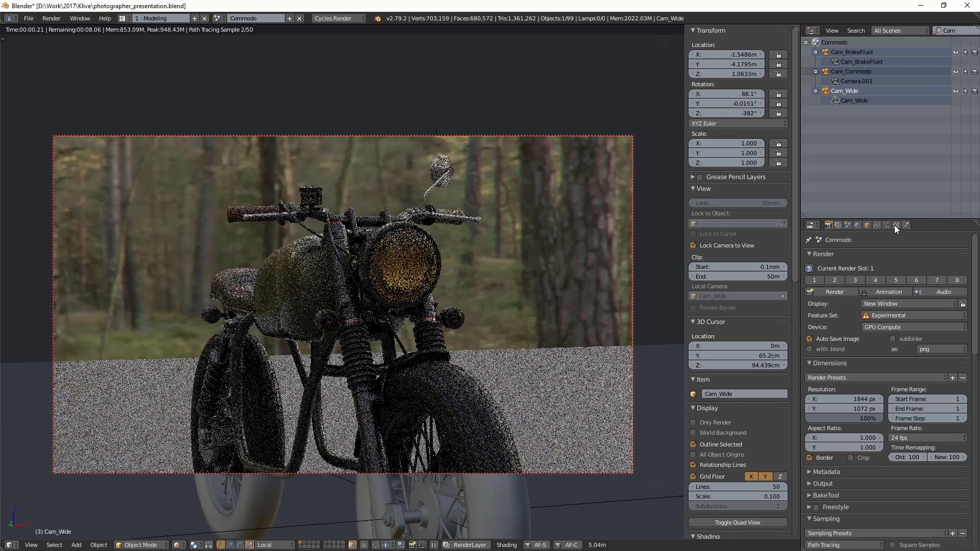
{"action": "left_click", "coordinate": [887, 225]}
Step: Re-enable the resolution control and confirm the render size reverts to 1907 x 1072
{"action": "left_click", "coordinate": [816, 495]}
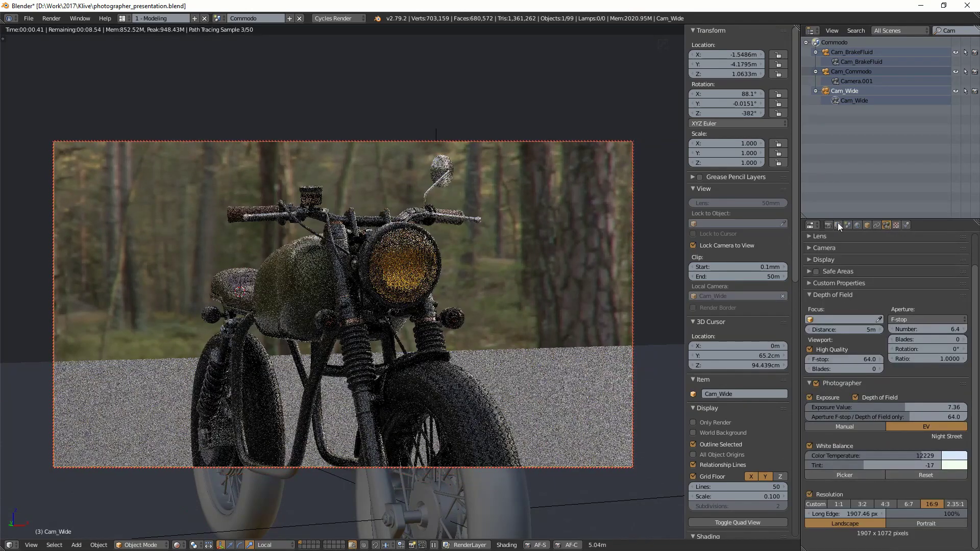
{"action": "left_click", "coordinate": [827, 226]}
{"action": "left_click_drag", "start_coordinate": [855, 399], "coordinate": [888, 409]}
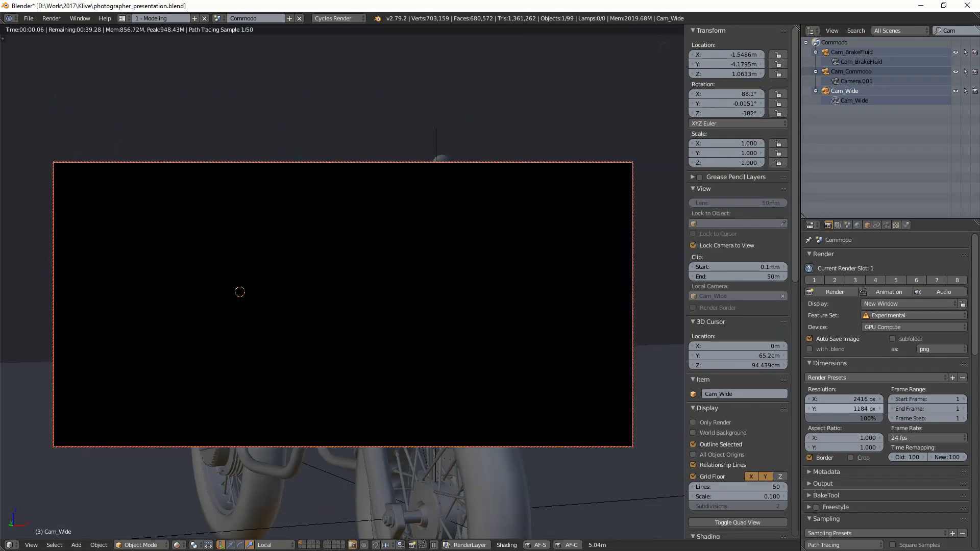
{"action": "left_click_drag", "start_coordinate": [868, 408], "coordinate": [852, 411]}
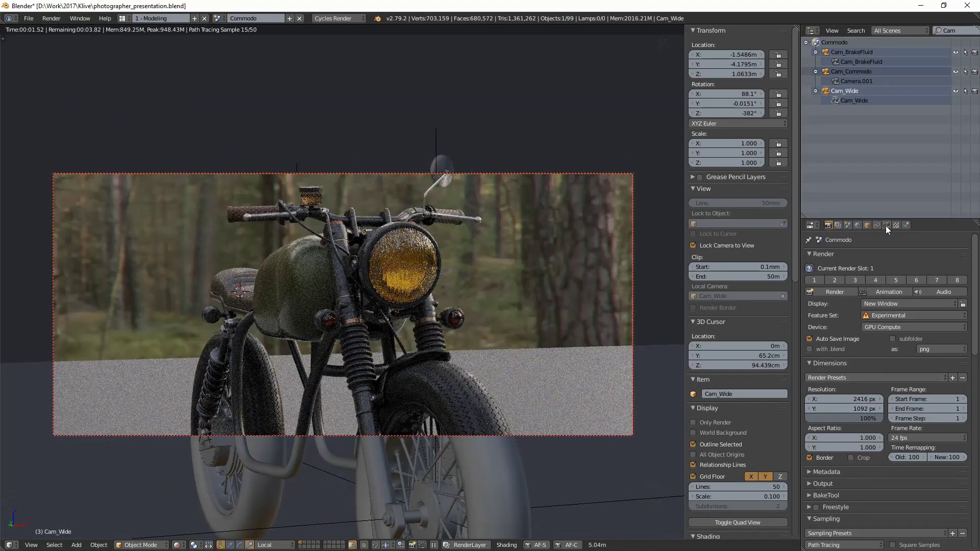
{"action": "left_click", "coordinate": [886, 226]}
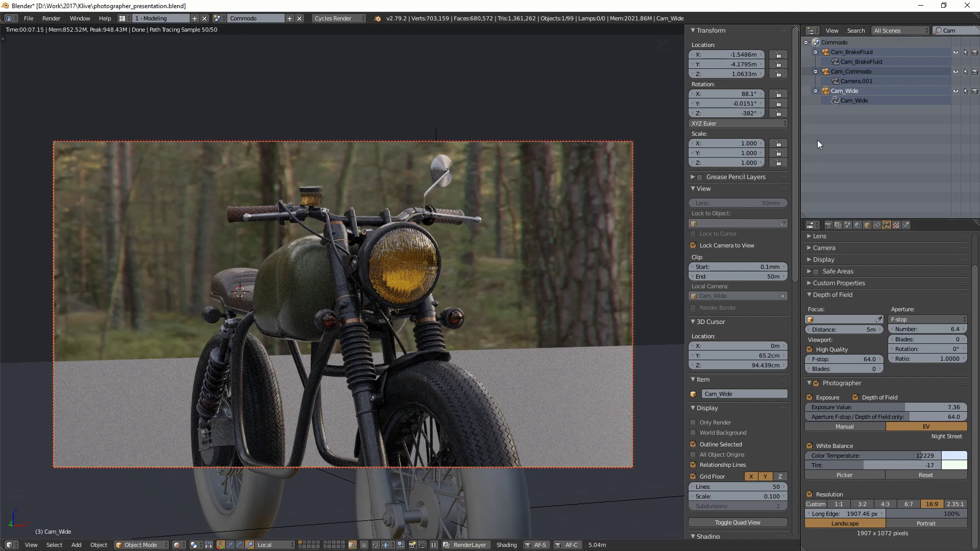
{"action": "left_click", "coordinate": [828, 225]}
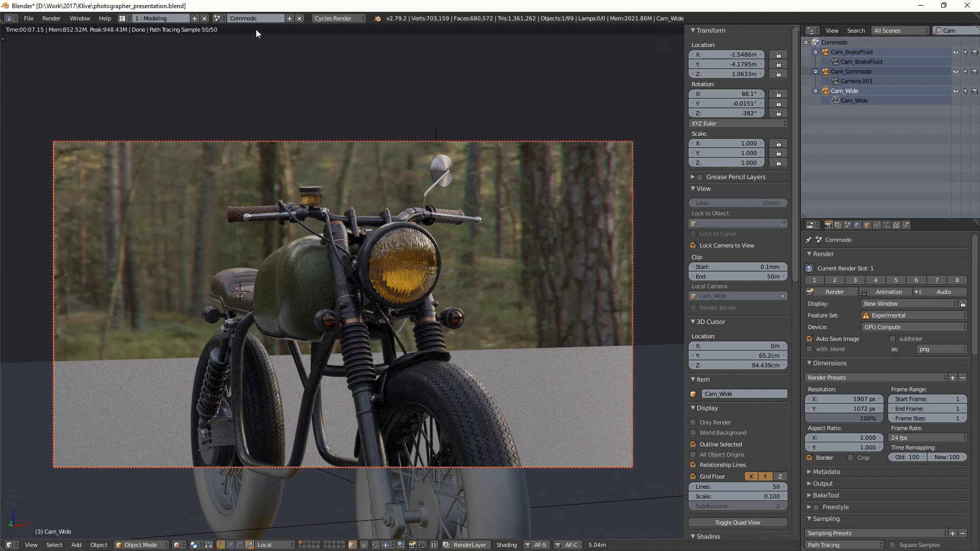
{"action": "left_click", "coordinate": [217, 17]}
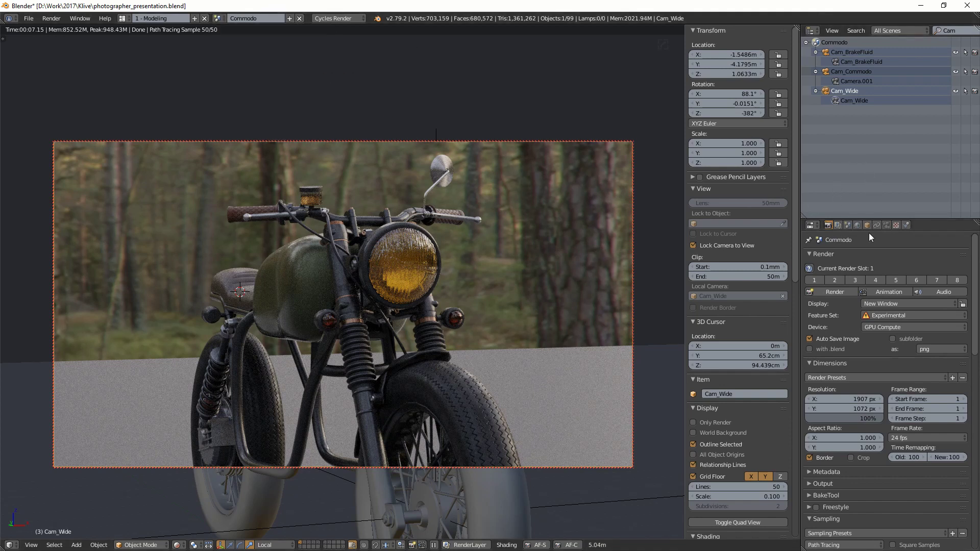
{"action": "left_click", "coordinate": [886, 225]}
Step: Make Cam_Commodo the active camera and apply the 16:9, then 2.35:1 (1920 x 817) preset
{"action": "left_click", "coordinate": [825, 72]}
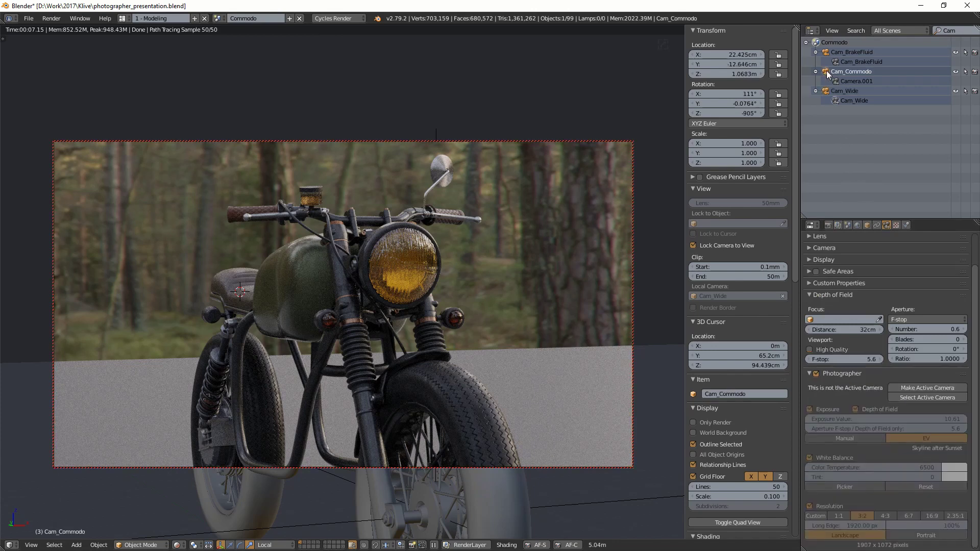
{"action": "left_click", "coordinate": [908, 387]}
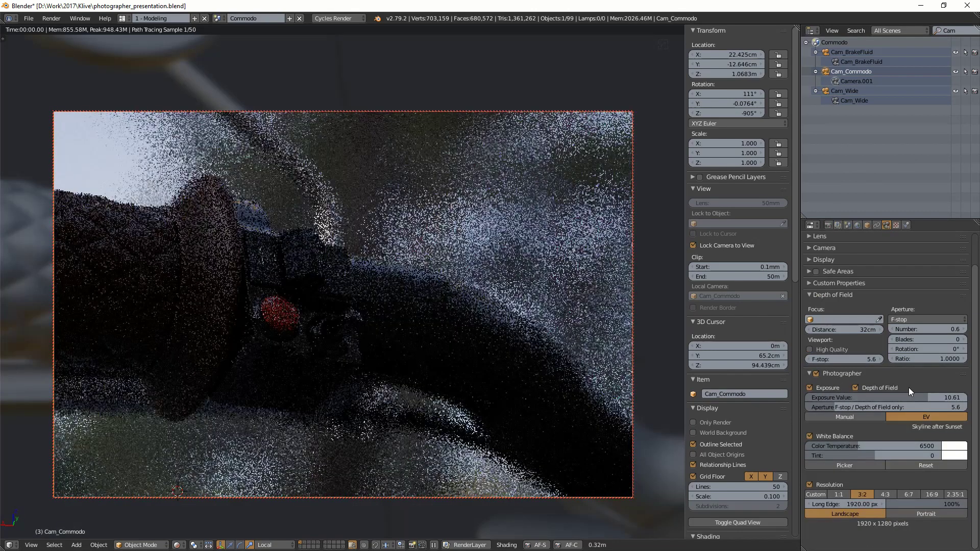
{"action": "left_click", "coordinate": [934, 494]}
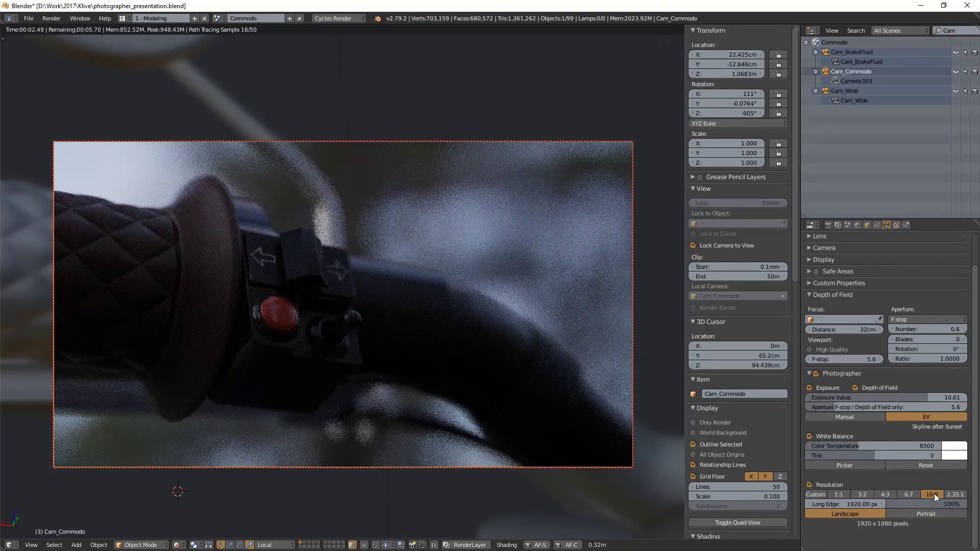
{"action": "left_click", "coordinate": [952, 494]}
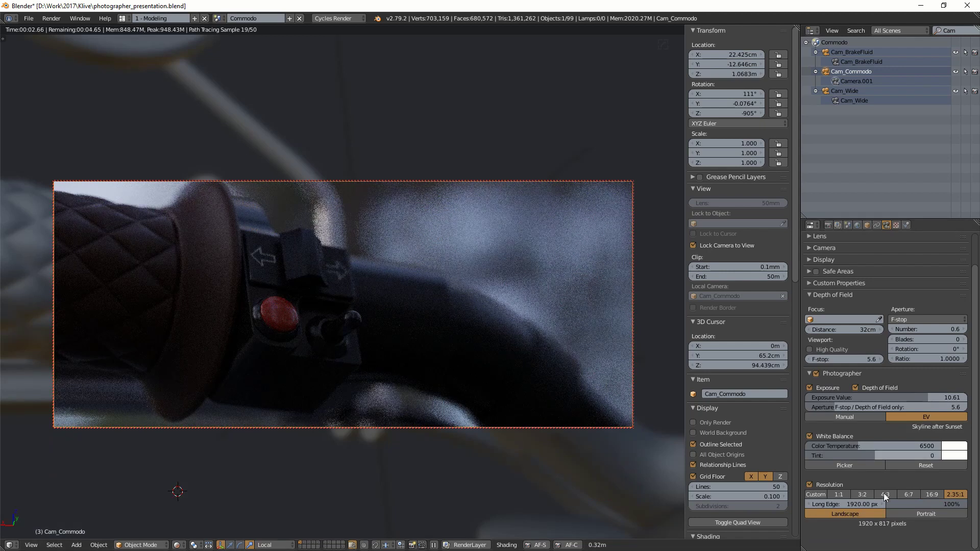
{"action": "left_click", "coordinate": [827, 91]}
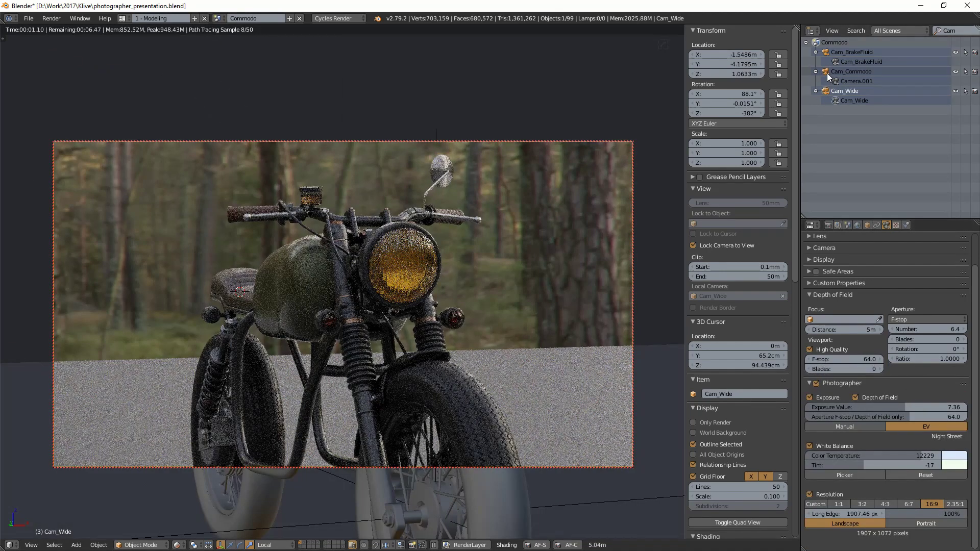
{"action": "left_click", "coordinate": [826, 72]}
{"action": "left_click", "coordinate": [923, 389]}
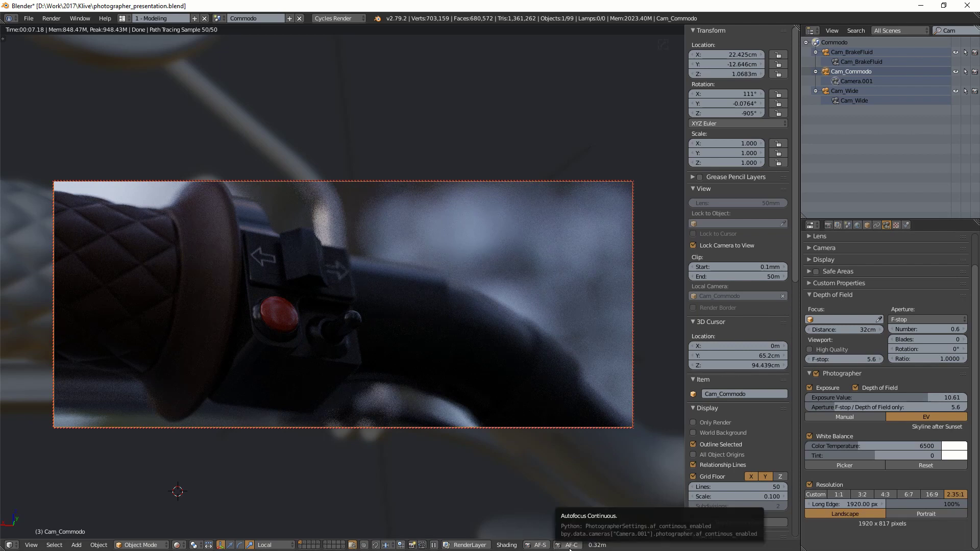
{"action": "left_click", "coordinate": [540, 545]}
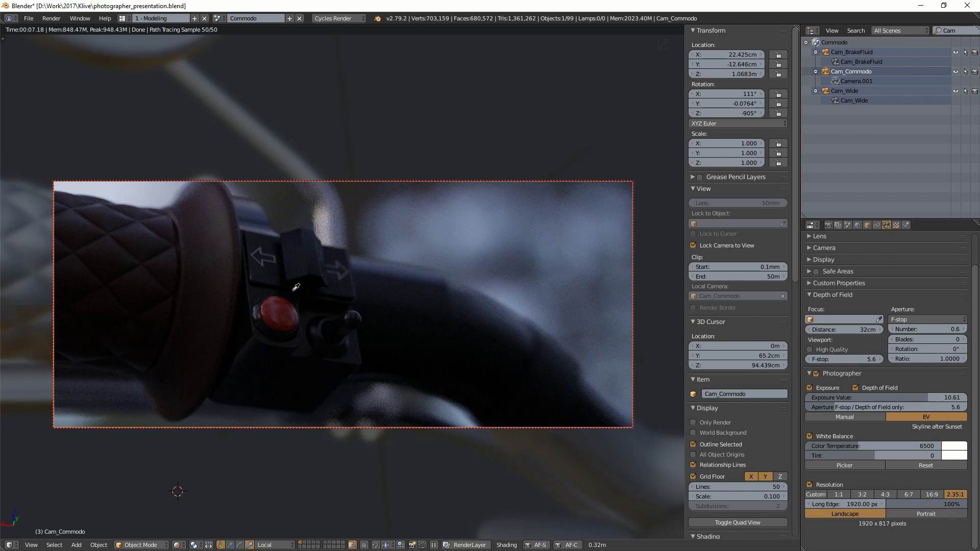
{"action": "left_click", "coordinate": [261, 248]}
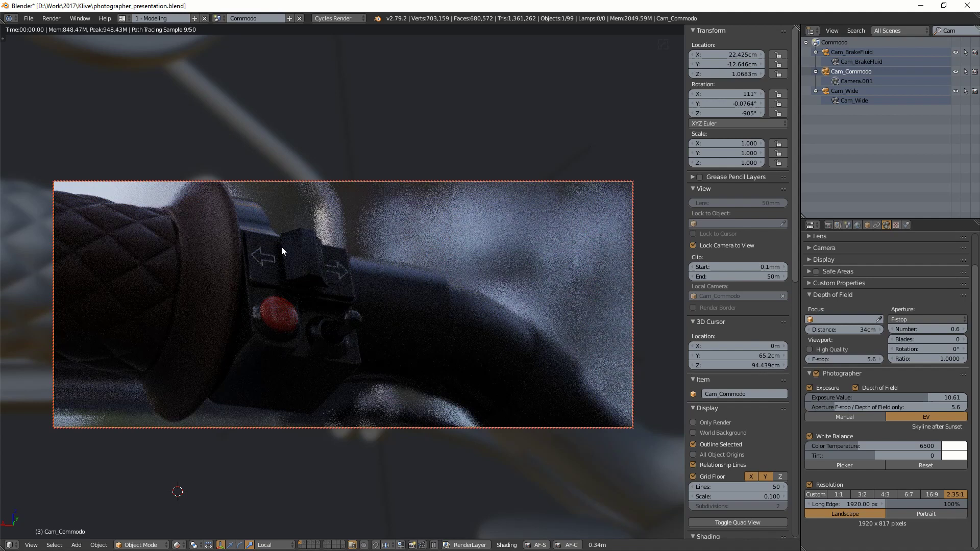
{"action": "left_click", "coordinate": [542, 544]}
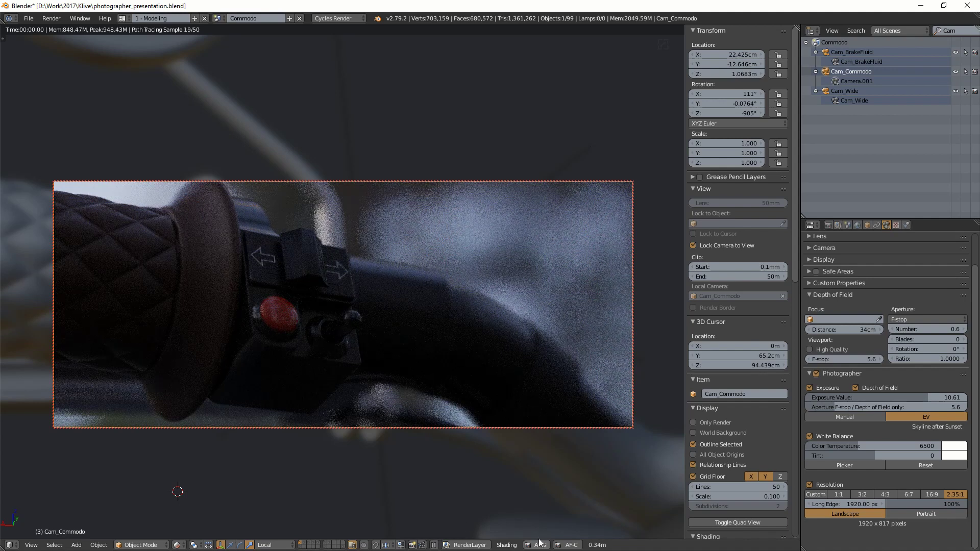
{"action": "left_click", "coordinate": [555, 364]}
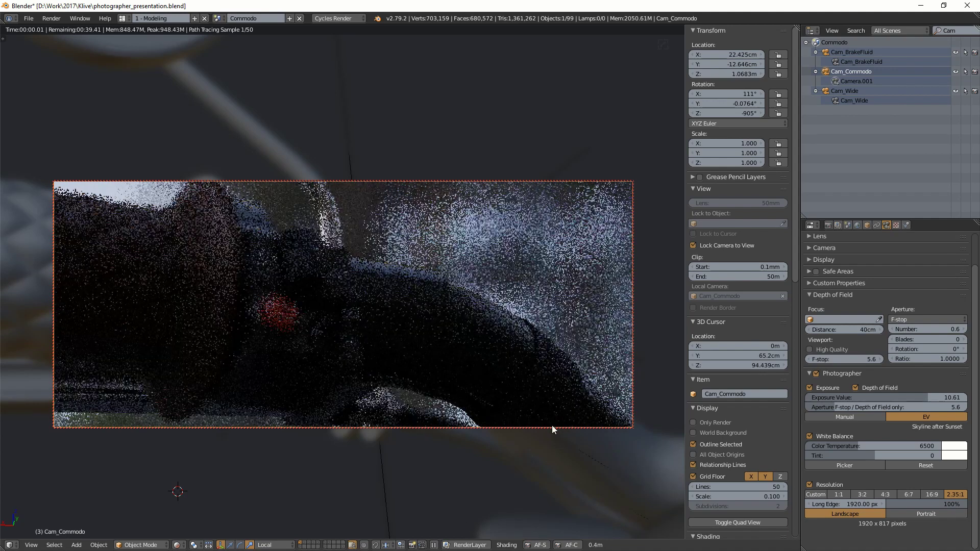
{"action": "left_click", "coordinate": [539, 545]}
{"action": "left_click", "coordinate": [282, 309]}
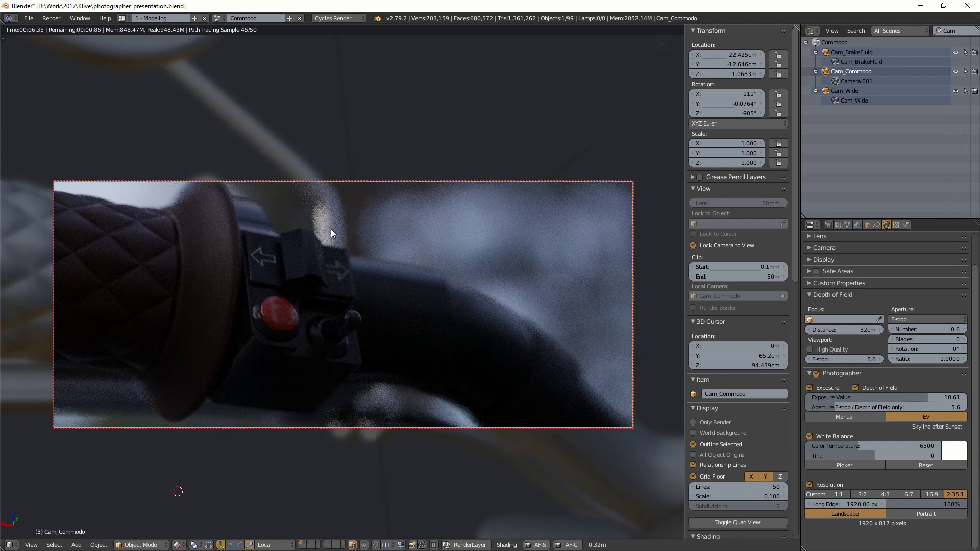
{"action": "left_click", "coordinate": [542, 545]}
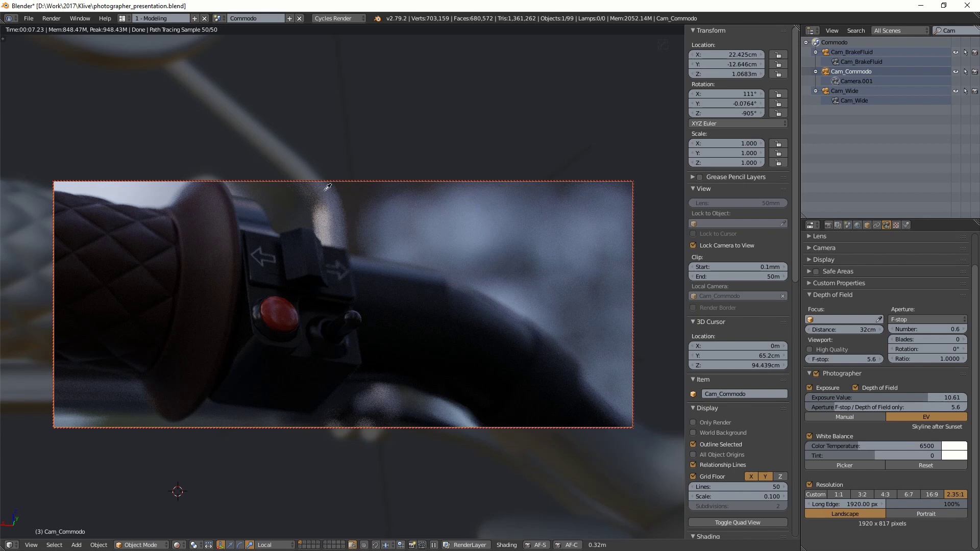
{"action": "left_click", "coordinate": [333, 223]}
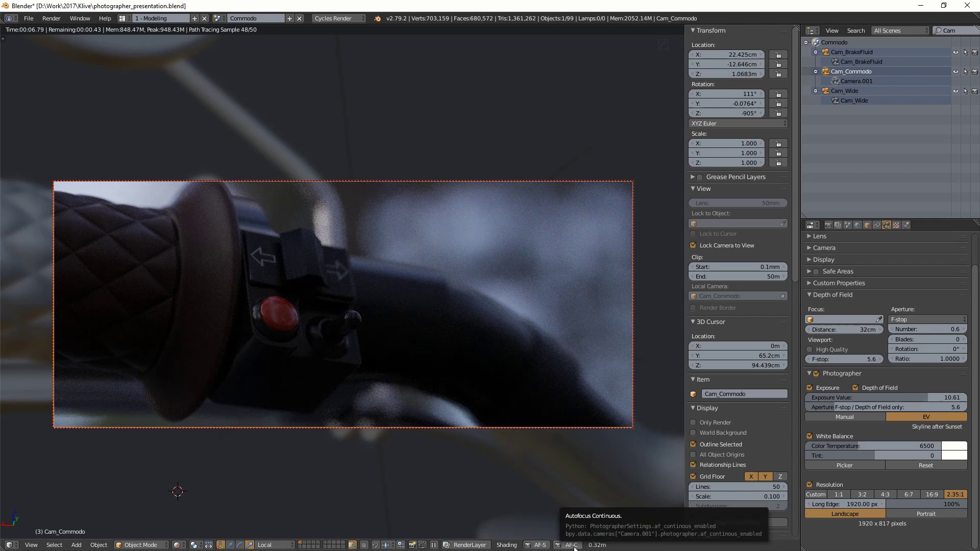
Step: Enable AF-C continuous autofocus and orbit Cam_Commodo to frame the whole bike front-on
{"action": "left_click", "coordinate": [571, 545]}
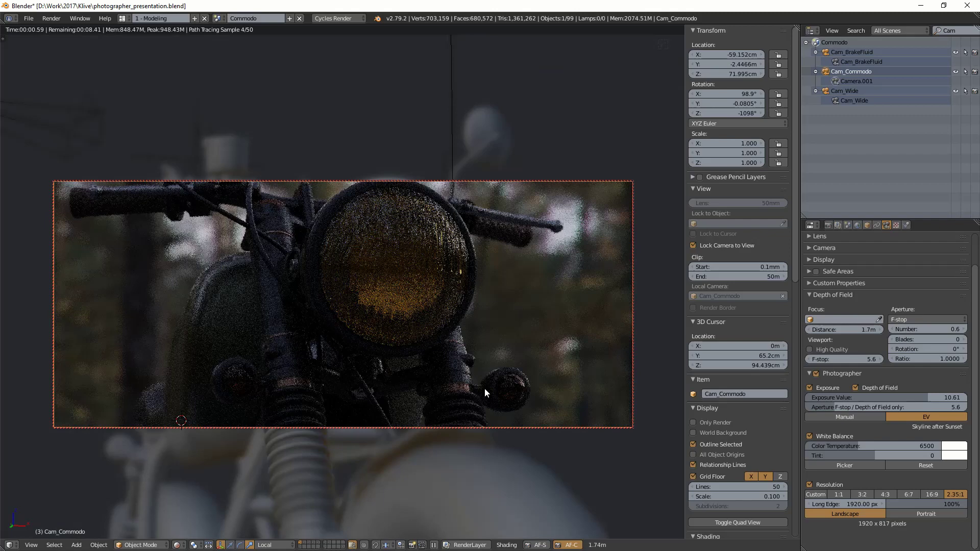
{"action": "middle_click_drag", "start_coordinate": [336, 293], "coordinate": [325, 263]}
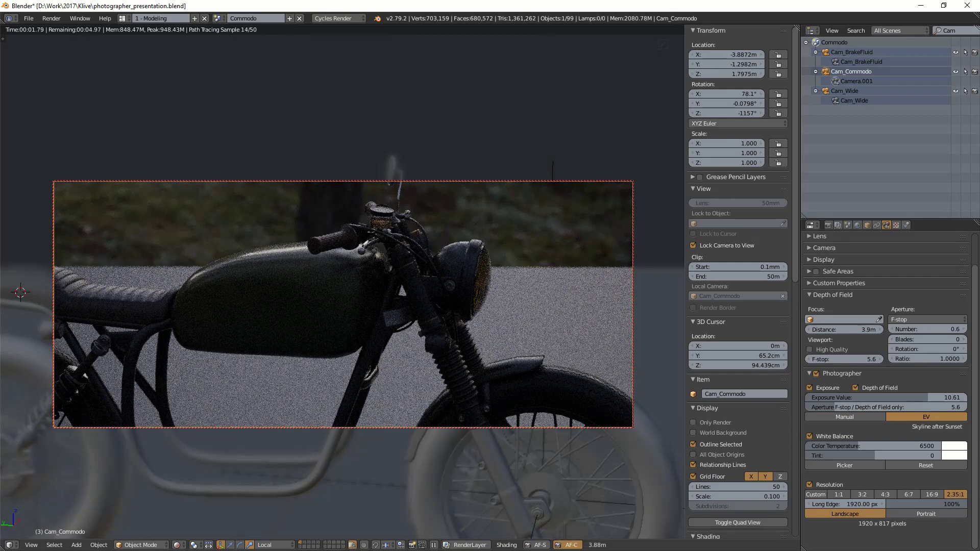
{"action": "middle_click_drag", "start_coordinate": [509, 351], "coordinate": [390, 318]}
{"action": "scroll", "coordinate": [418, 357], "scroll_direction": "up", "scroll_amount": 8}
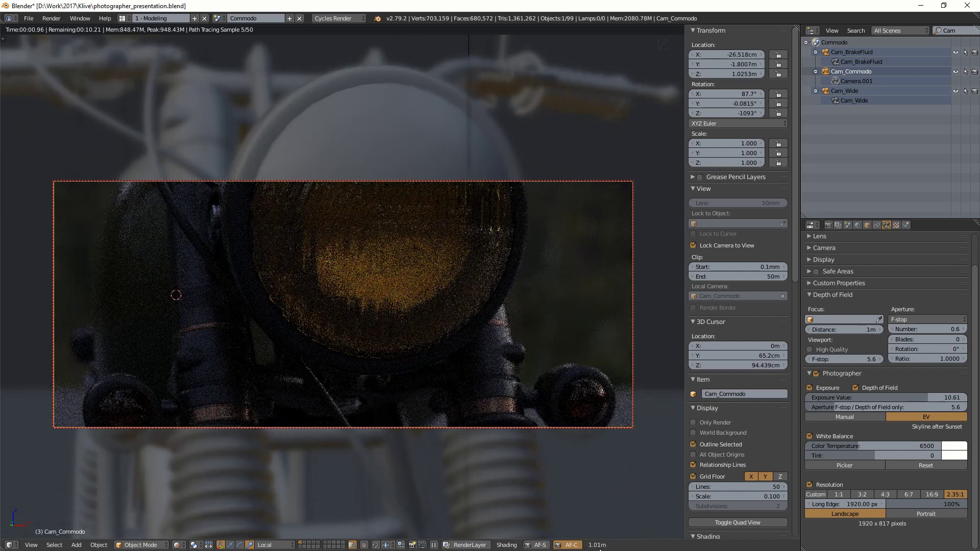
{"action": "scroll", "coordinate": [391, 285], "scroll_direction": "down", "scroll_amount": 10}
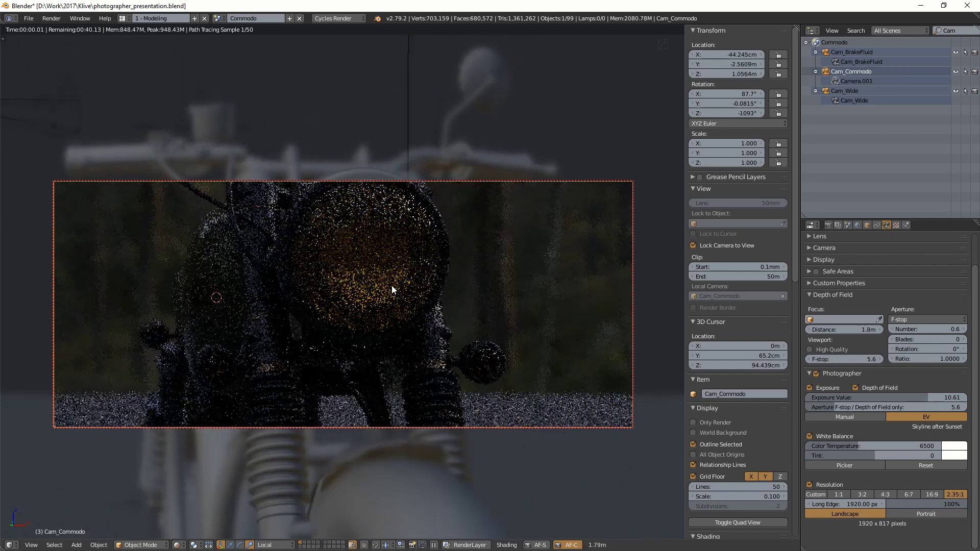
{"action": "middle_click_drag", "start_coordinate": [390, 277], "coordinate": [464, 319]}
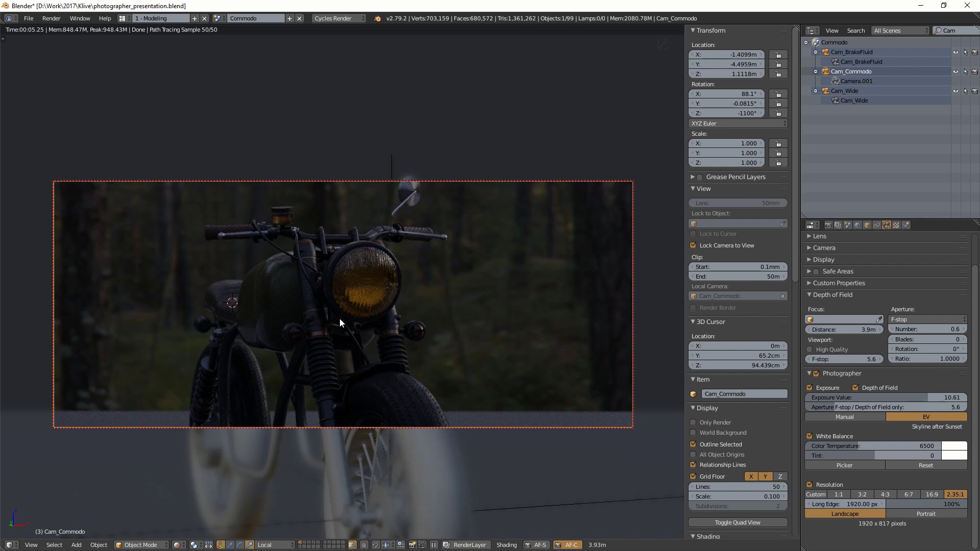
Step: Lower Cam_Commodo's exposure value to 8.91 and orbit to a low three-quarter view
{"action": "middle_click_drag", "start_coordinate": [410, 332], "coordinate": [505, 332], "text": "shift"}
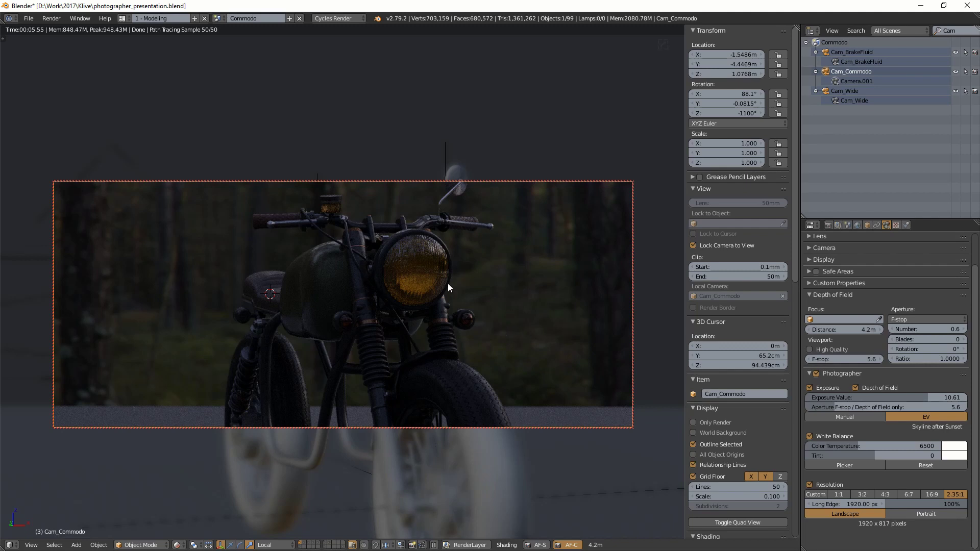
{"action": "middle_click_drag", "start_coordinate": [448, 283], "coordinate": [492, 292]}
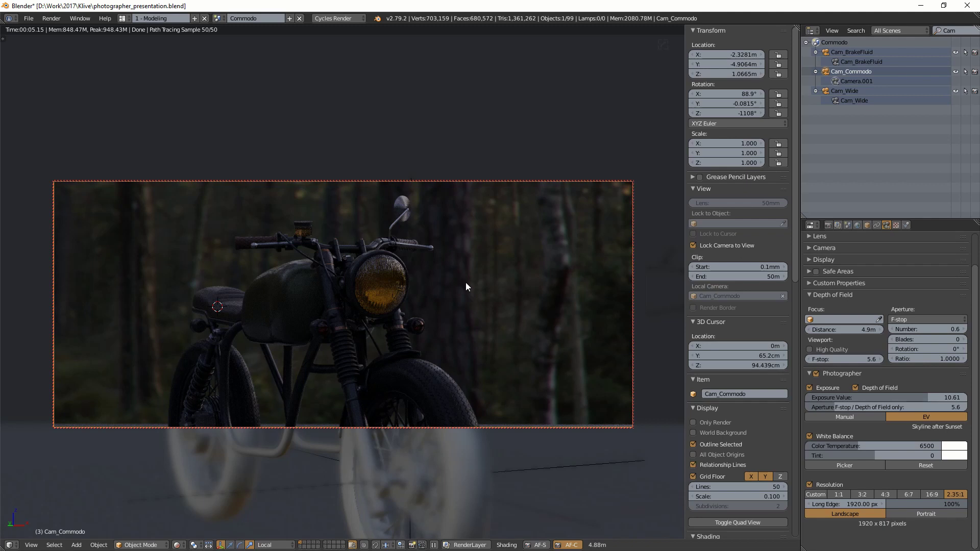
{"action": "left_click_drag", "start_coordinate": [909, 397], "coordinate": [870, 397]}
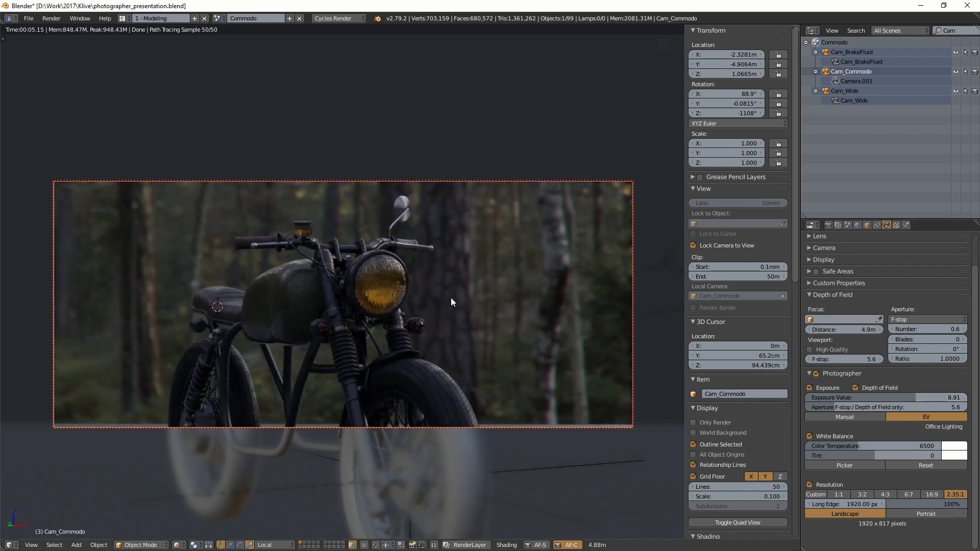
{"action": "middle_click_drag", "start_coordinate": [451, 298], "coordinate": [375, 301]}
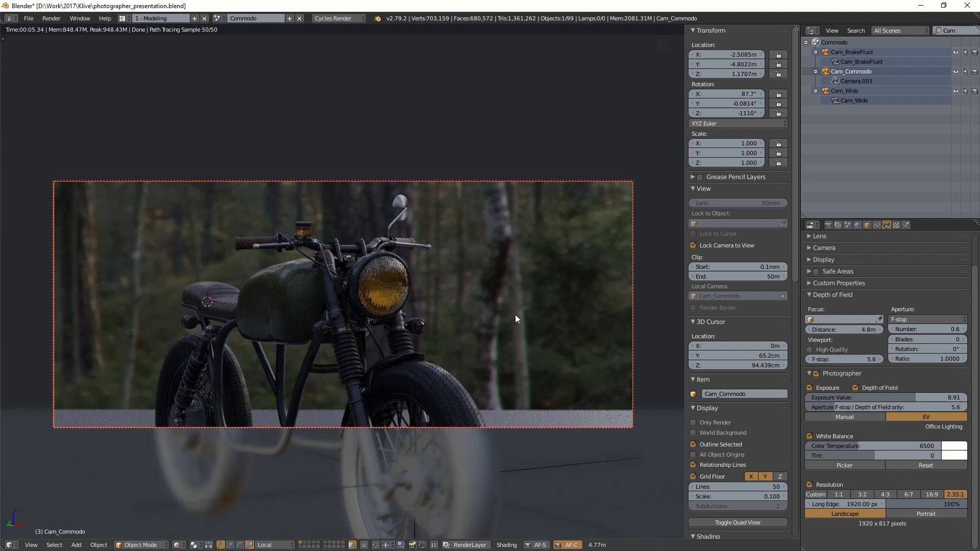
{"action": "mouse_move", "coordinate": [418, 280]}
{"action": "middle_mouse_down"}
{"action": "mouse_move", "coordinate": [394, 281]}
{"action": "mouse_move", "coordinate": [409, 290]}
{"action": "middle_mouse_up"}
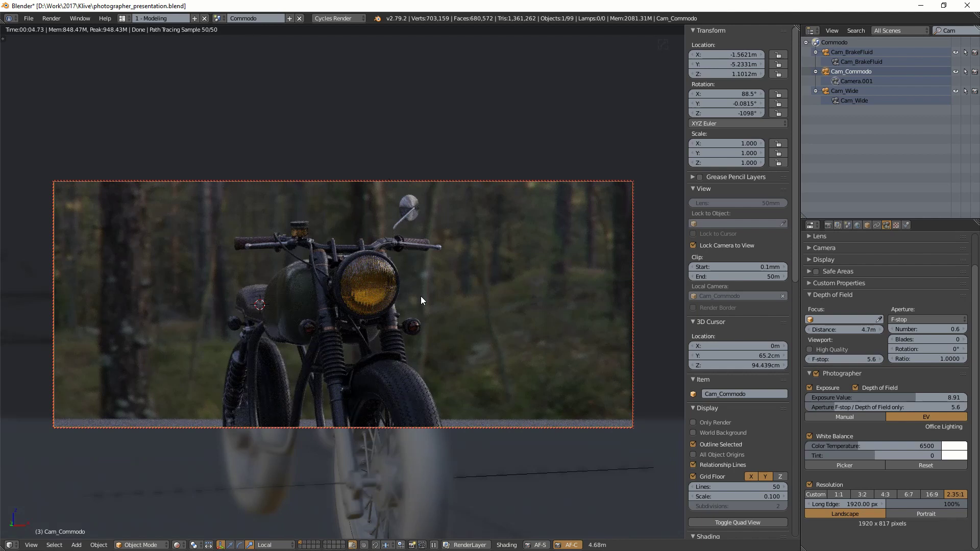
{"action": "middle_click_drag", "start_coordinate": [445, 295], "coordinate": [477, 311]}
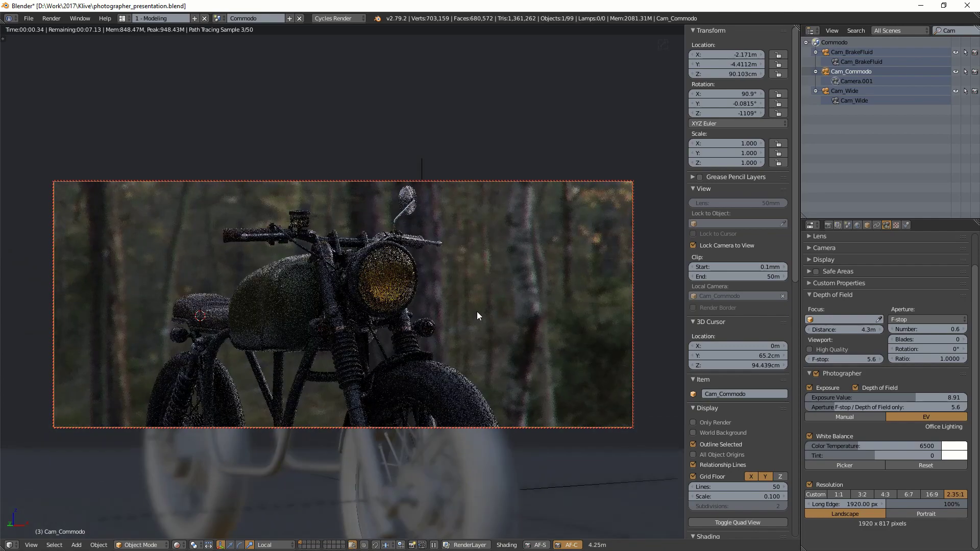